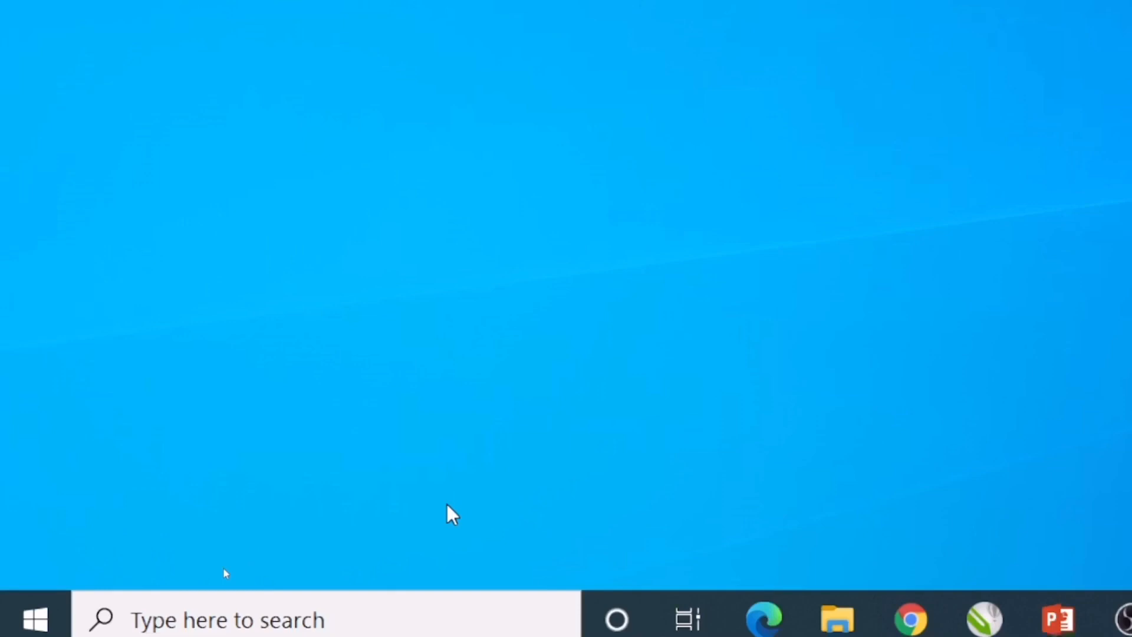
# - Search the computer for "winword", launch Word 2013 and create a blank document
pyautogui.click(167, 625)
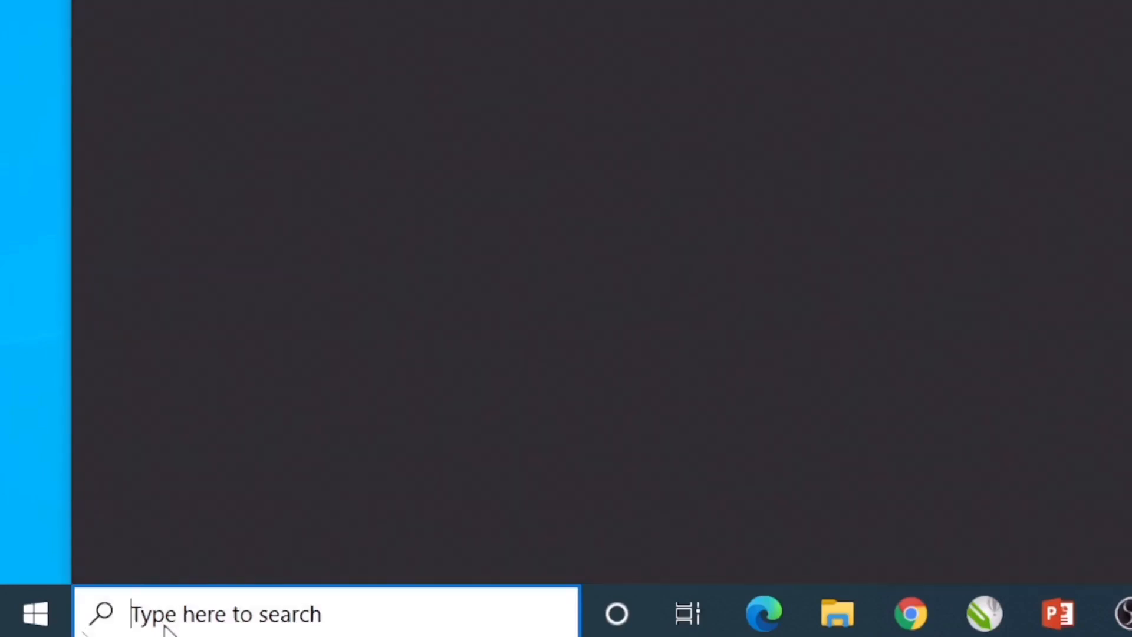
pyautogui.write('winword')
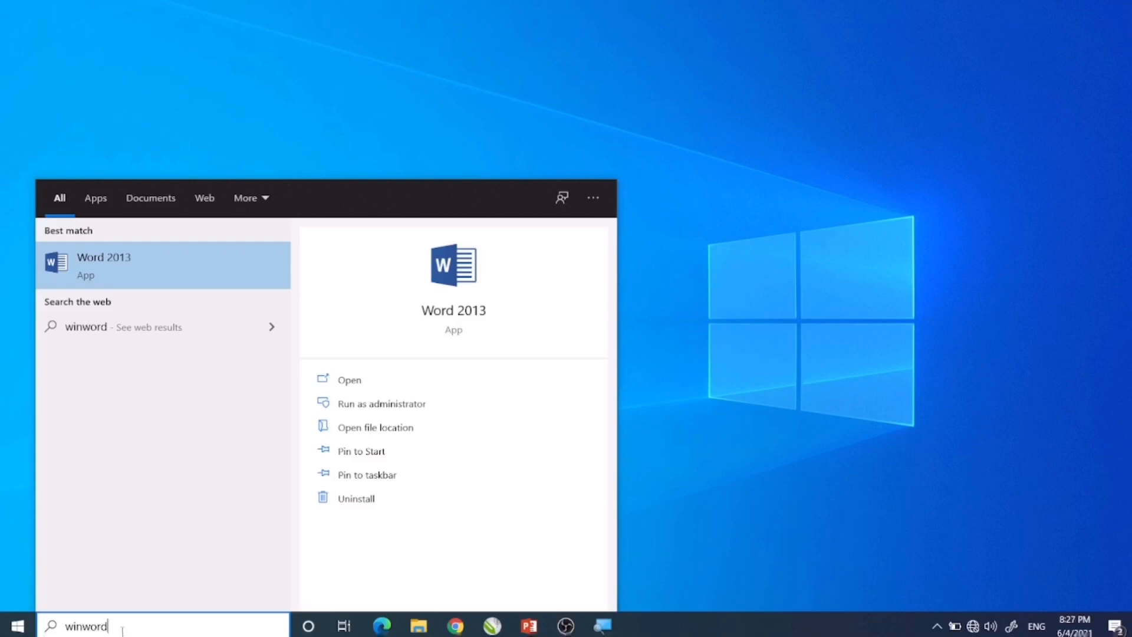
pyautogui.click(122, 279)
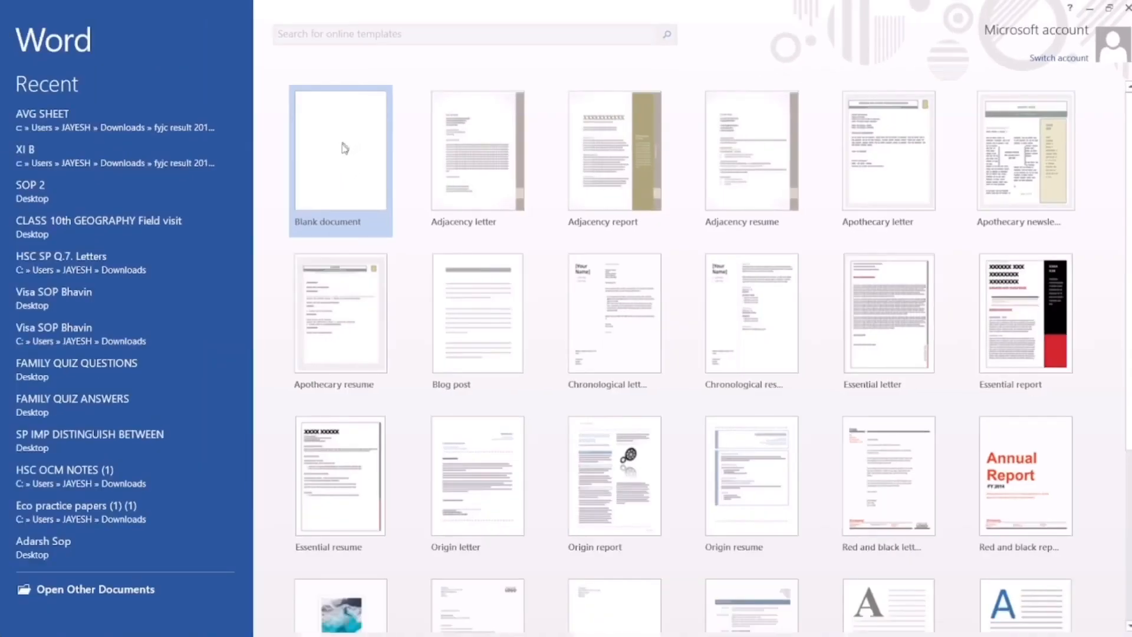
pyautogui.click(346, 179)
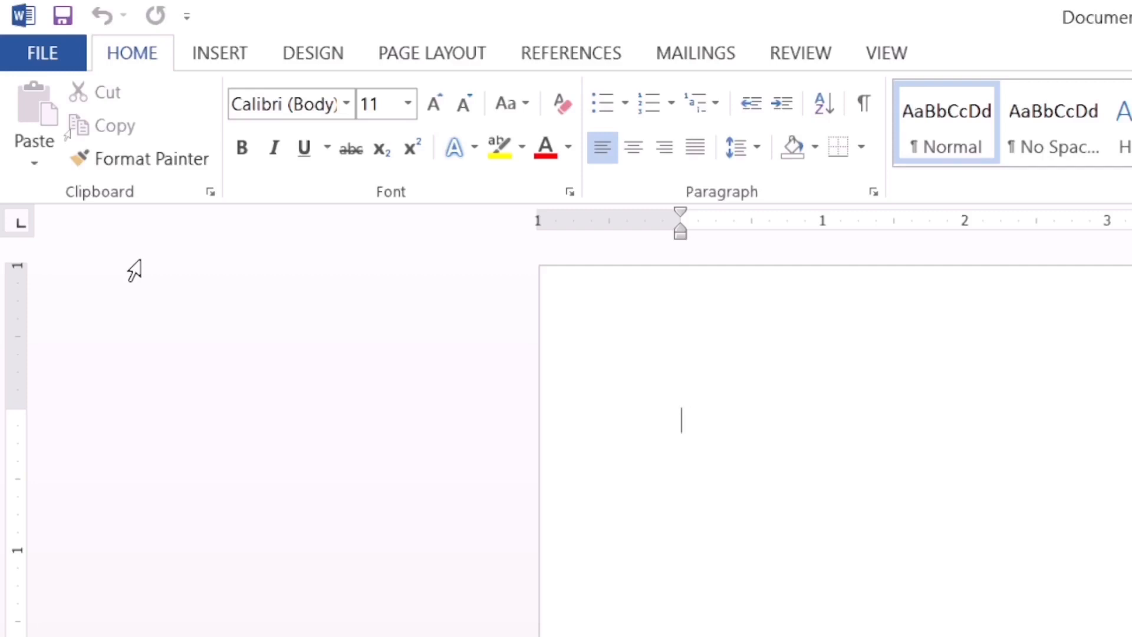
# - Examine the Insert, Design, Page Layout, References, Mailings, Review and View command sets and return to the Home commands
pyautogui.click(63, 50)
pyautogui.click(63, 49)
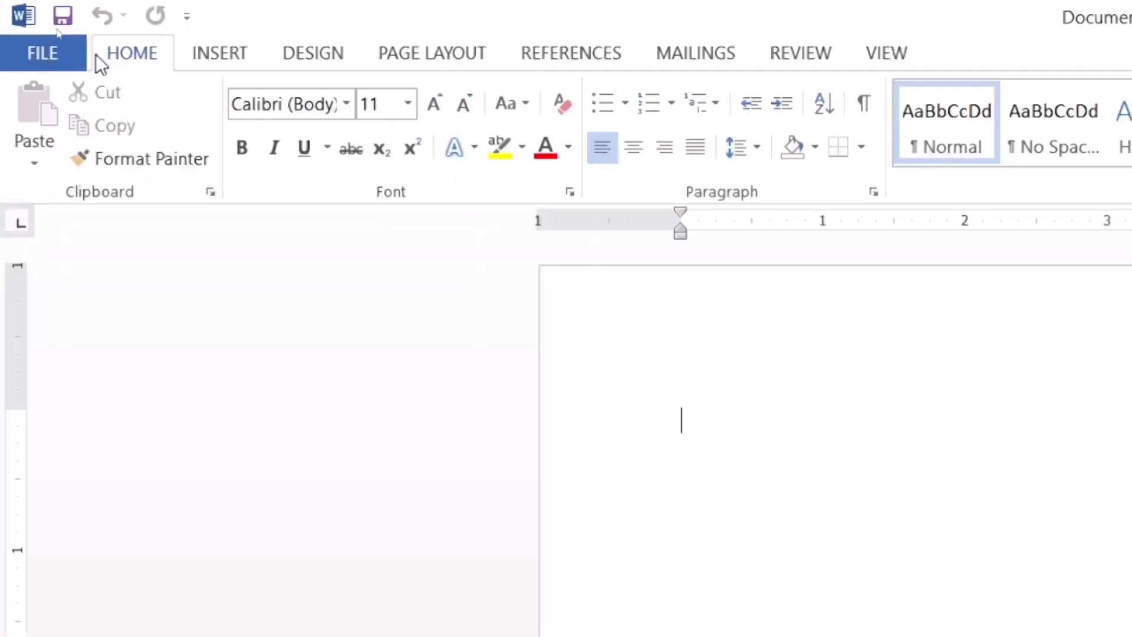
pyautogui.click(245, 53)
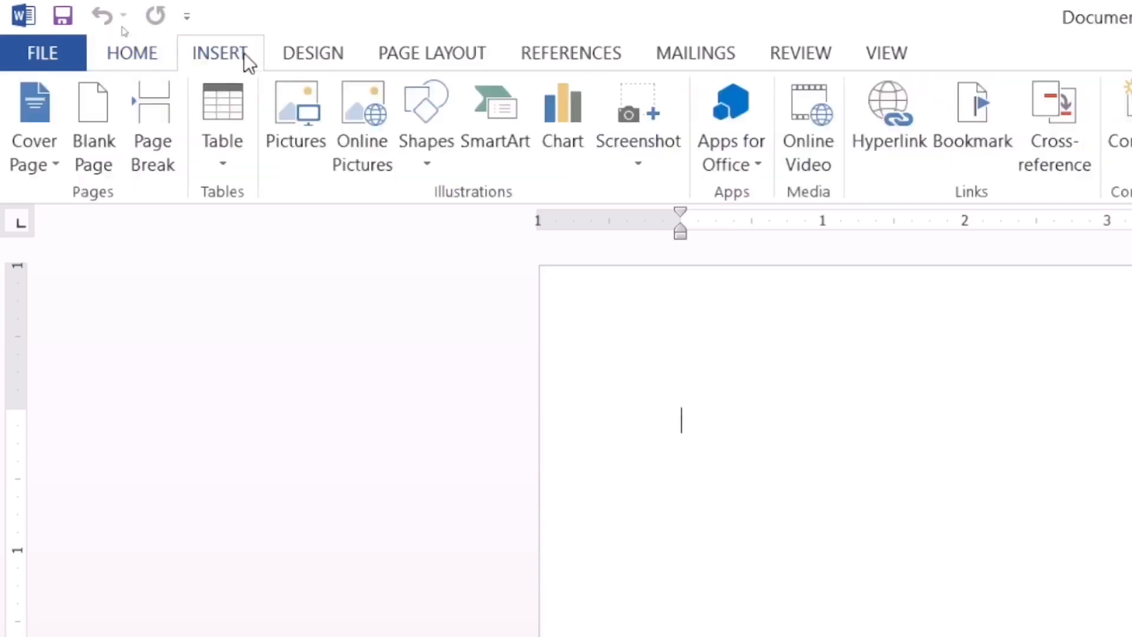
pyautogui.click(322, 58)
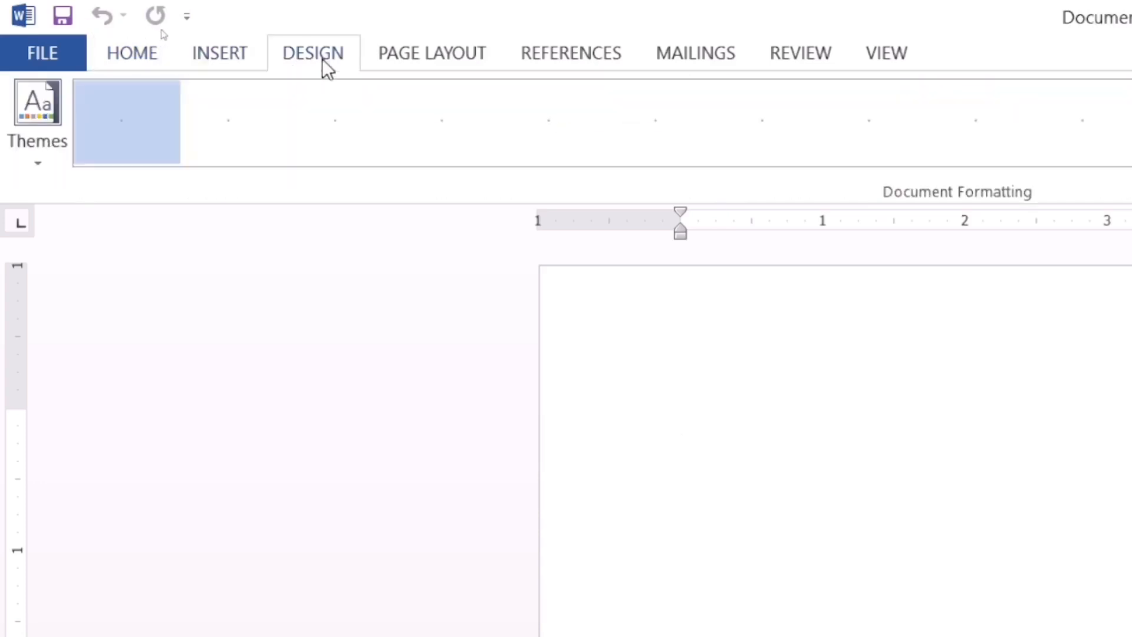
pyautogui.click(408, 64)
pyautogui.click(566, 59)
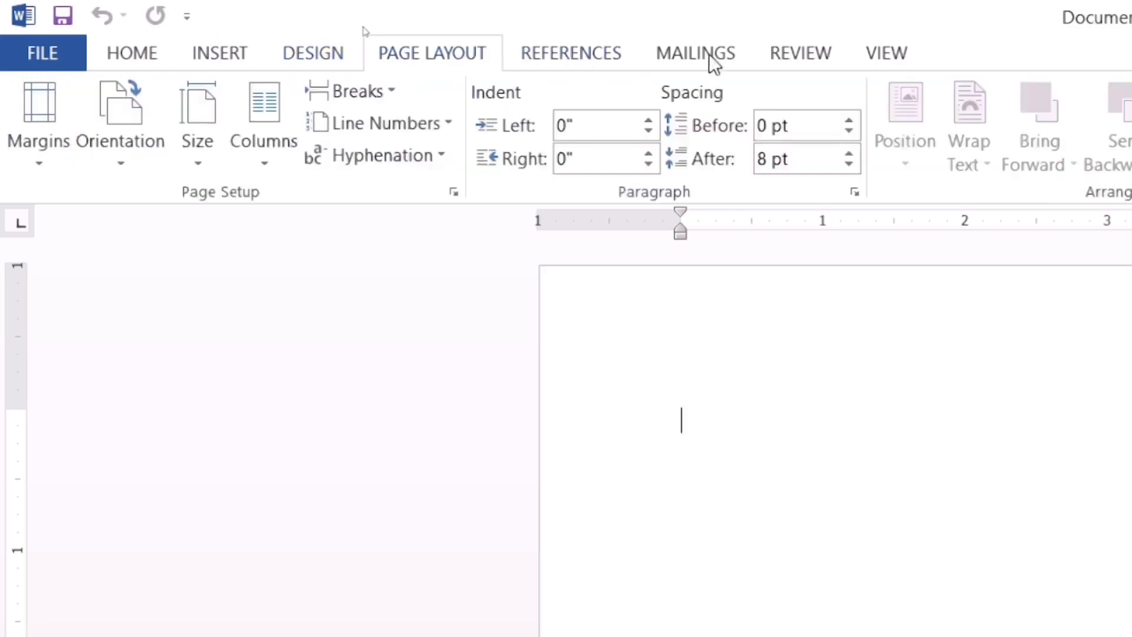
pyautogui.click(729, 59)
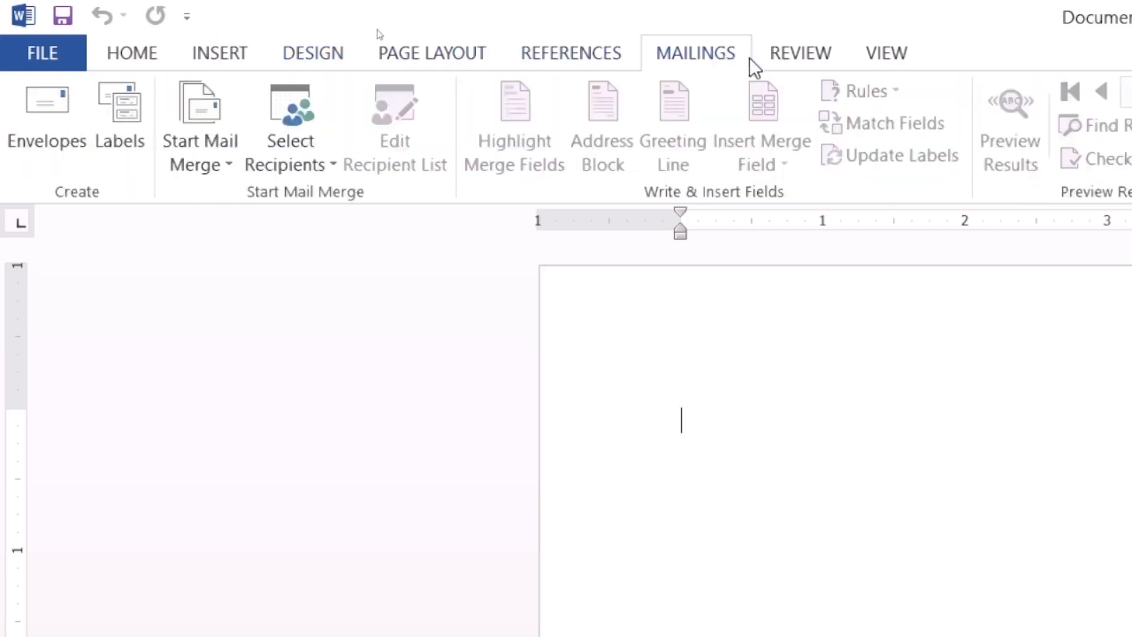
pyautogui.click(778, 59)
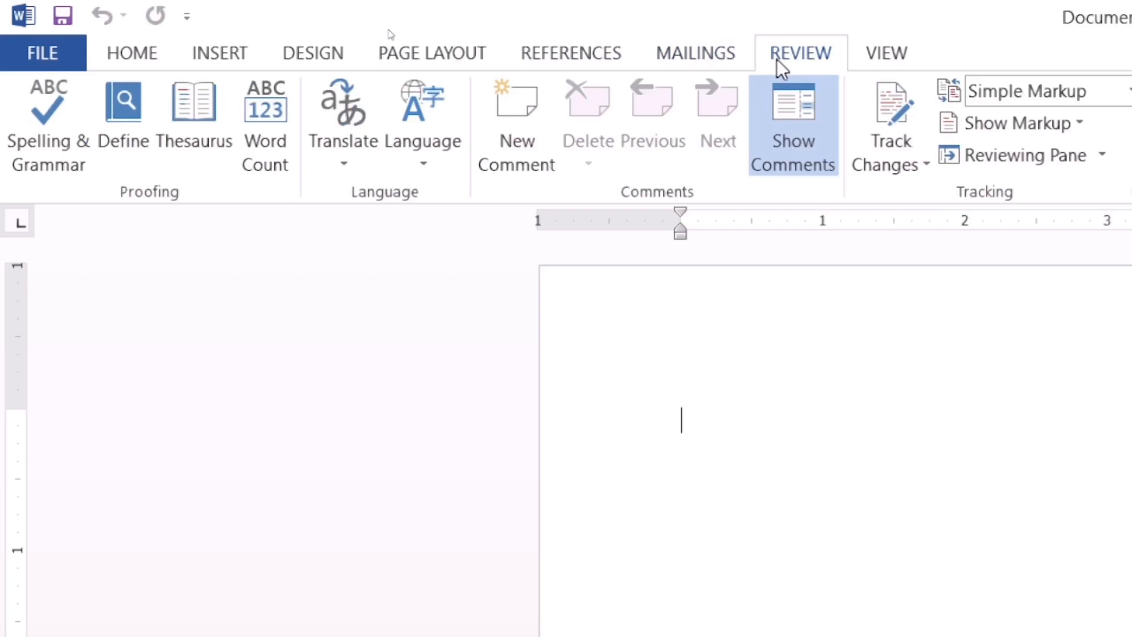
pyautogui.click(875, 61)
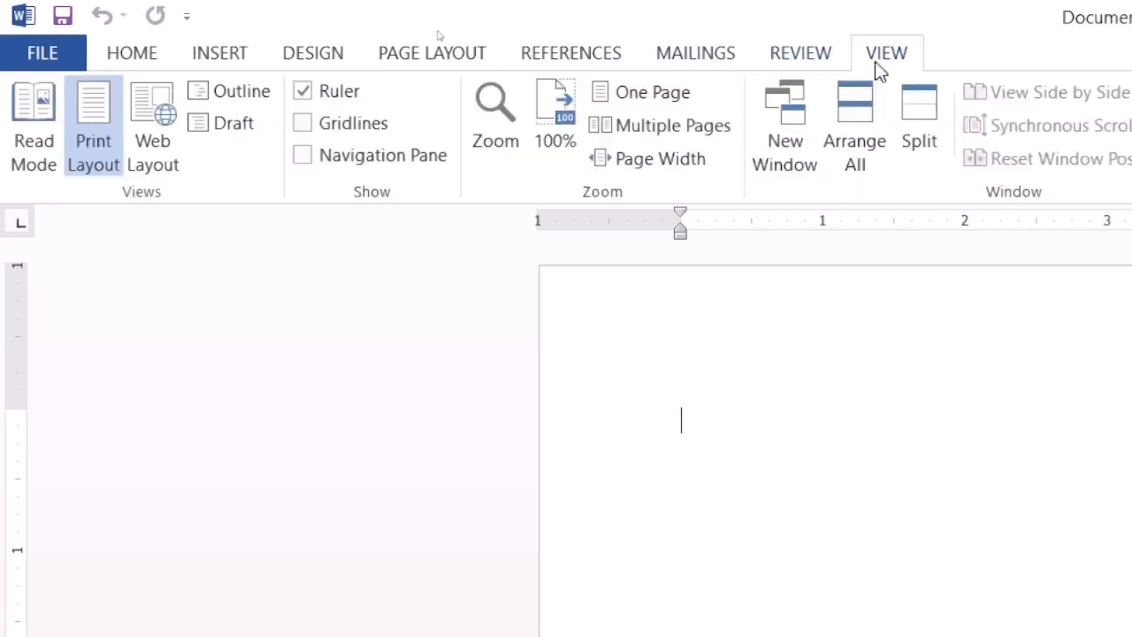
pyautogui.click(123, 59)
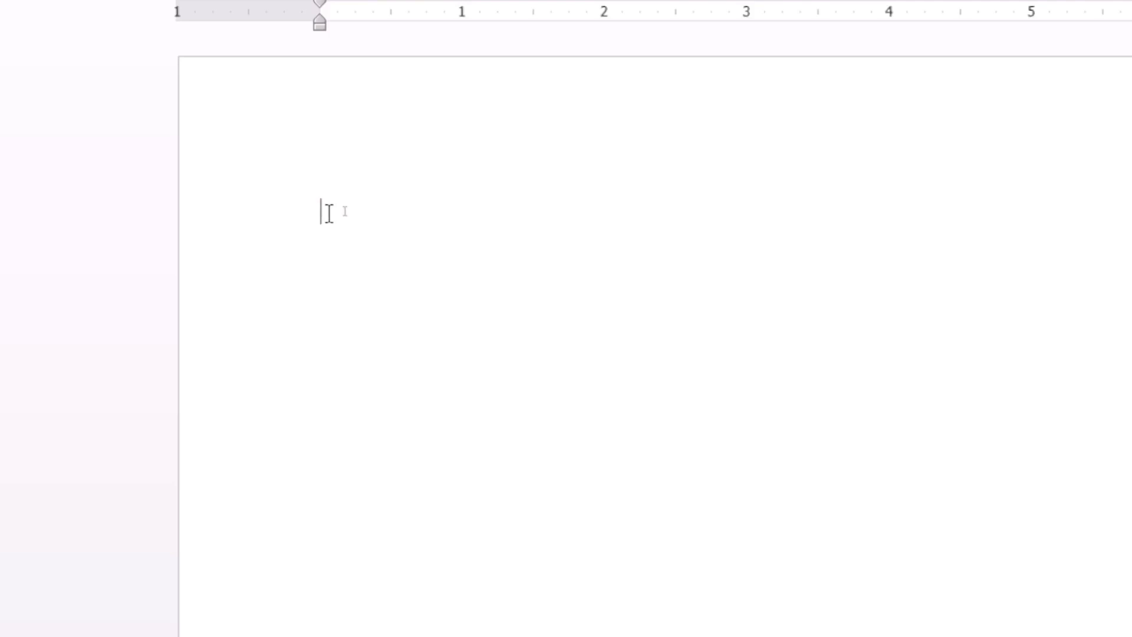
# - Write "My Name Is" followed by the person's full name on the first line and start a new paragraph
pyautogui.write('My')
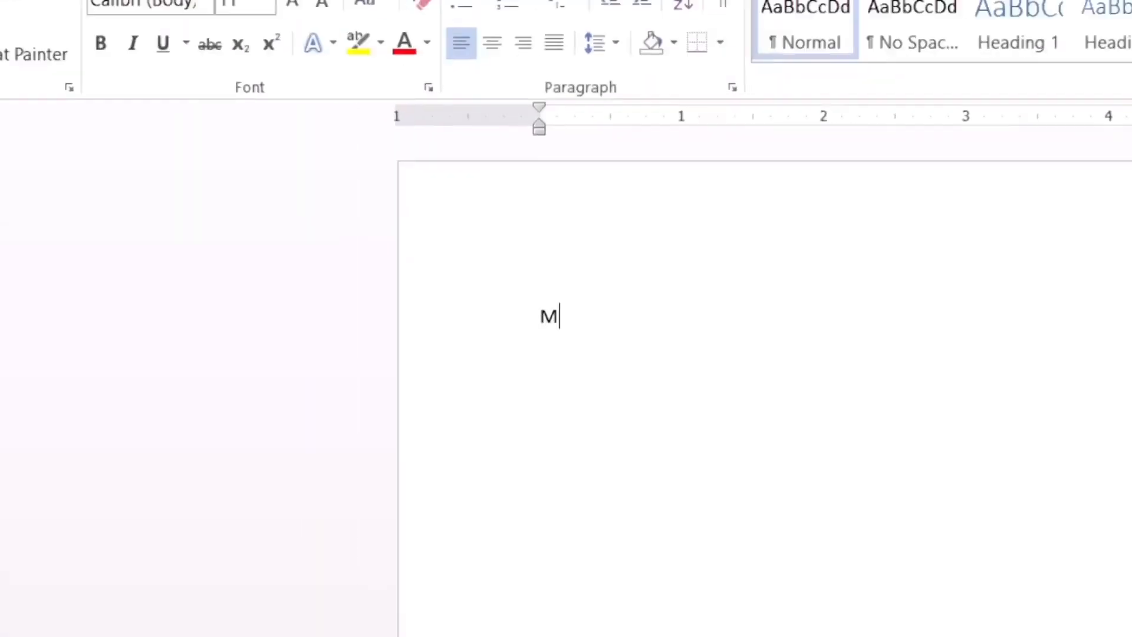
pyautogui.write(' Name ')
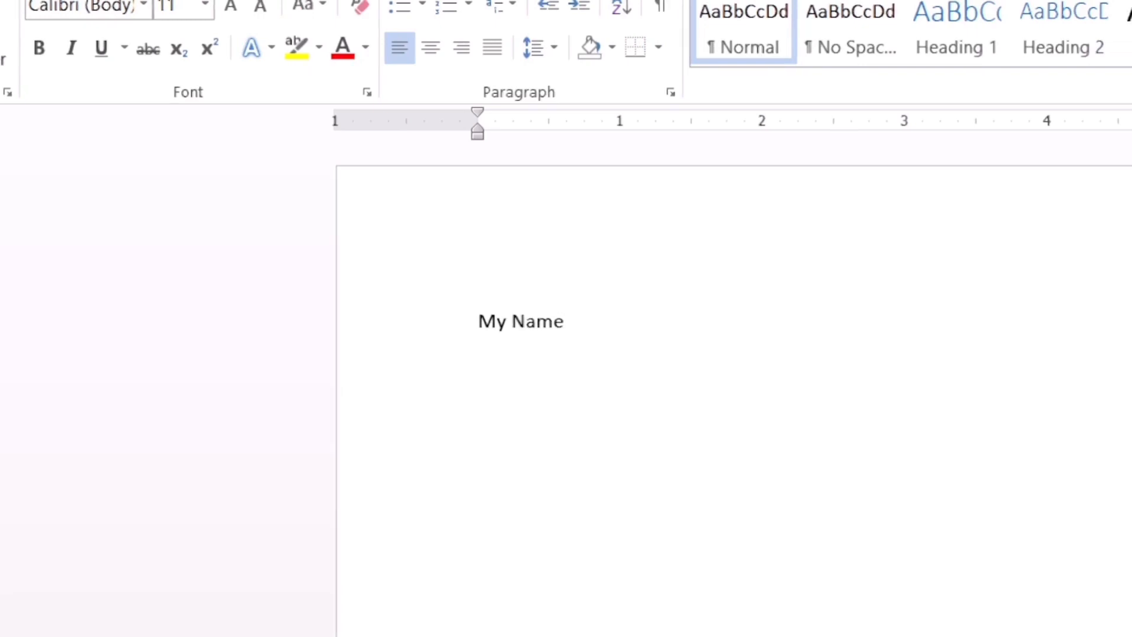
pyautogui.write('Is Jayesh ')
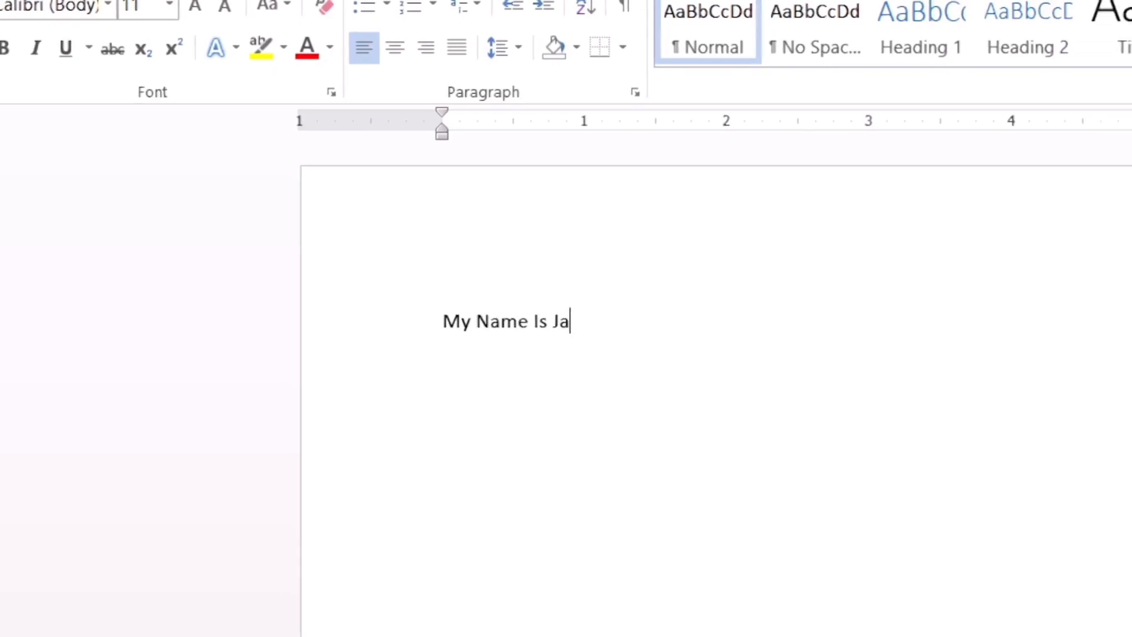
pyautogui.write('Rajgor')
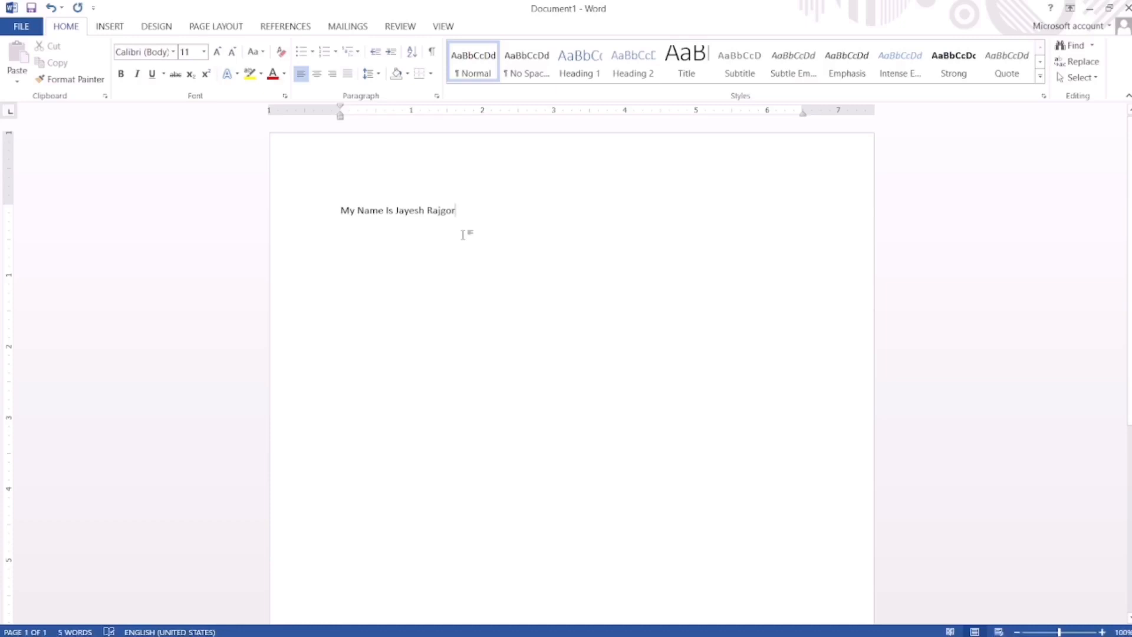
pyautogui.press('Return')
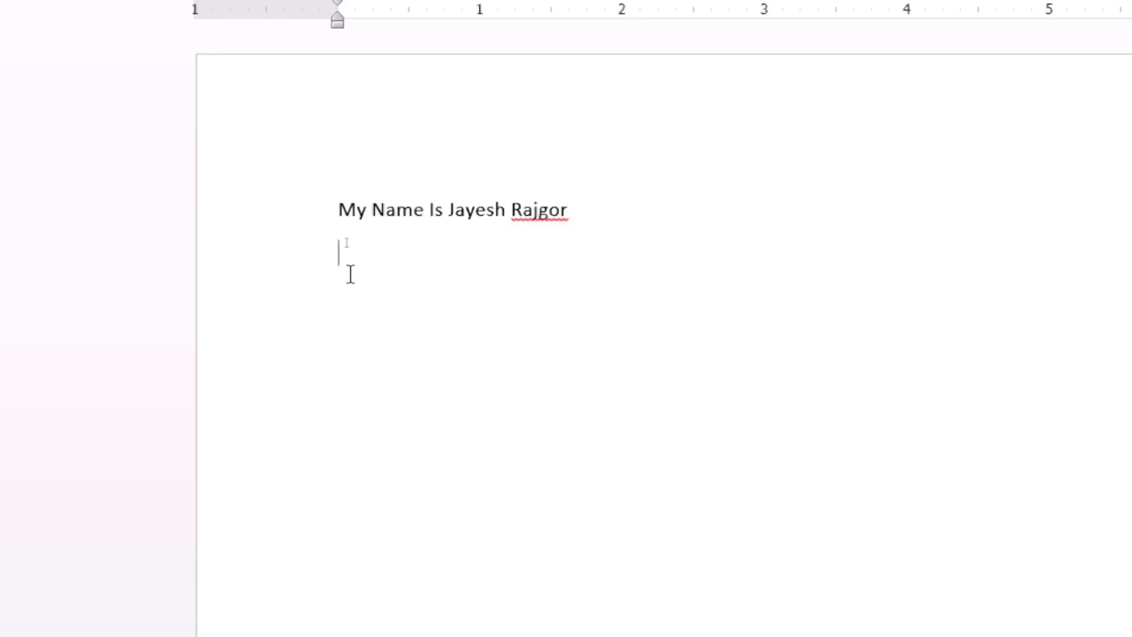
# - Write "Welcome To Digital Learning With" followed by the person's full name on the second line
pyautogui.write('Welcom')
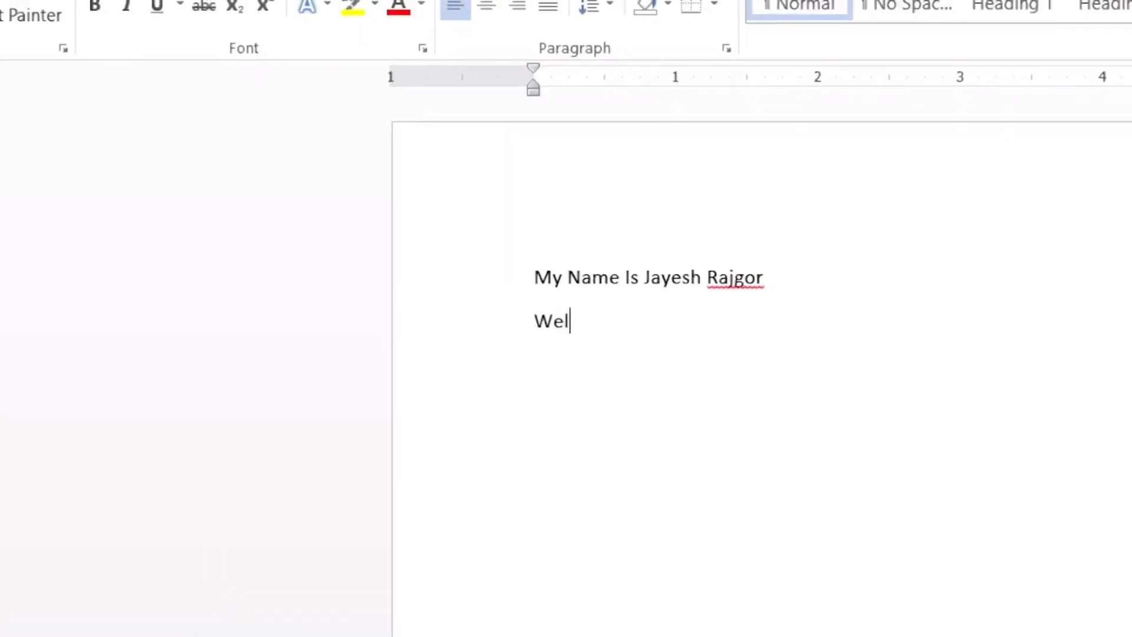
pyautogui.write('e To ')
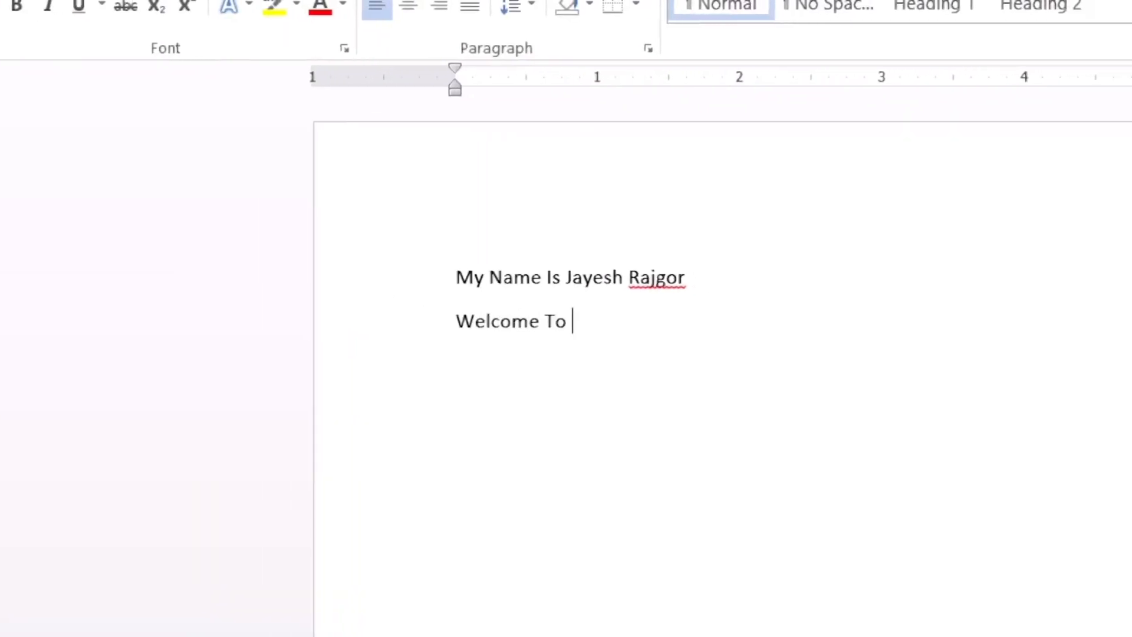
pyautogui.write('Digital ')
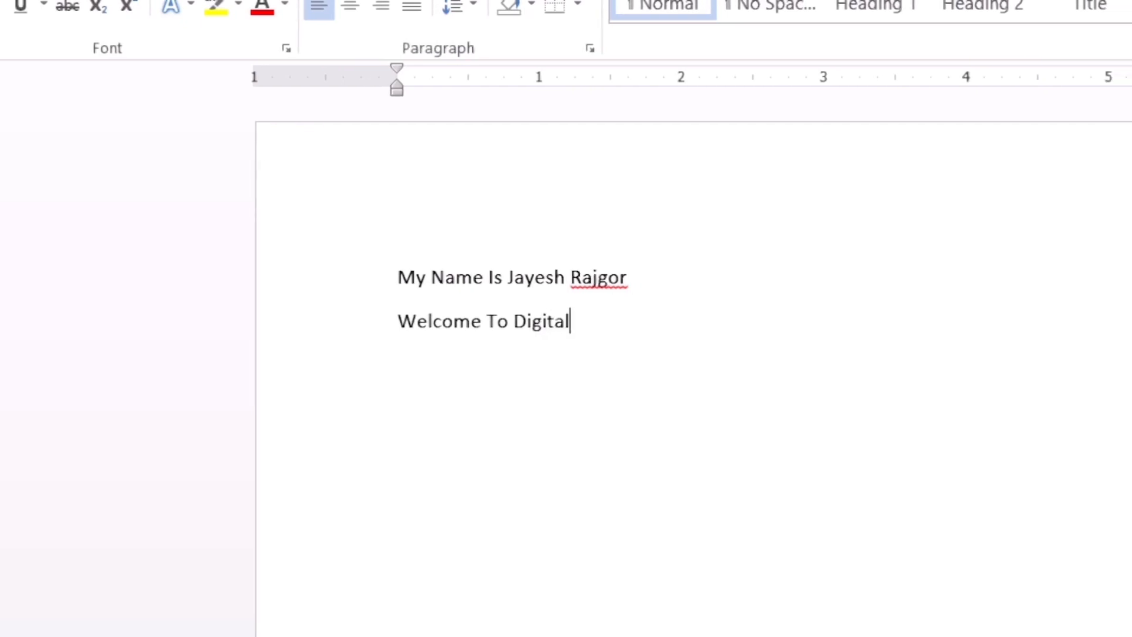
pyautogui.write('Learning')
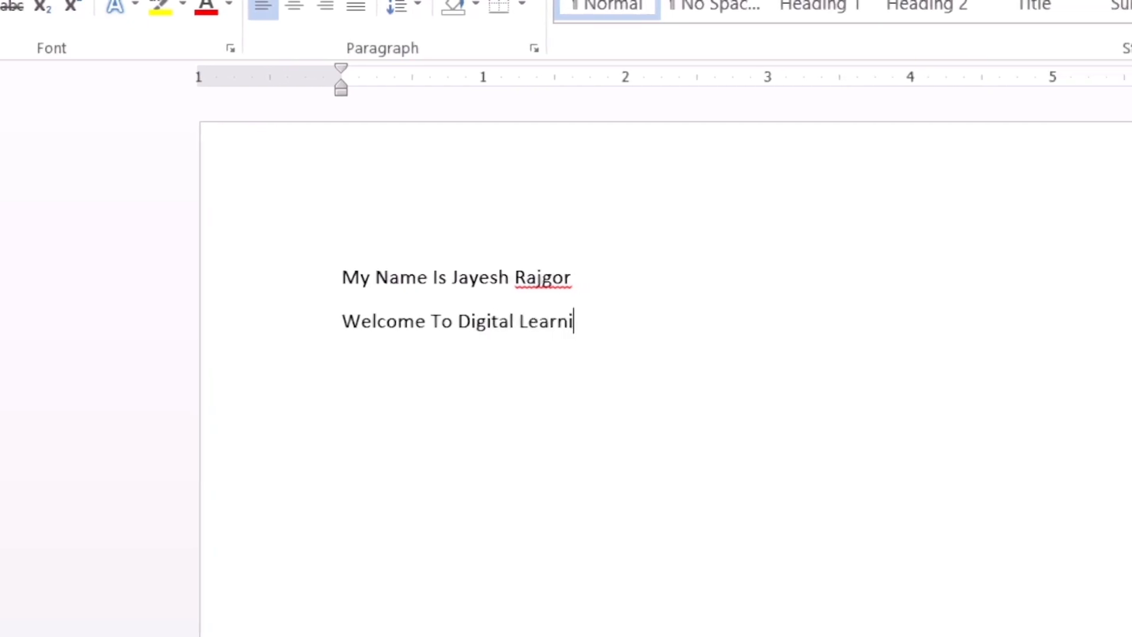
pyautogui.write(' With ')
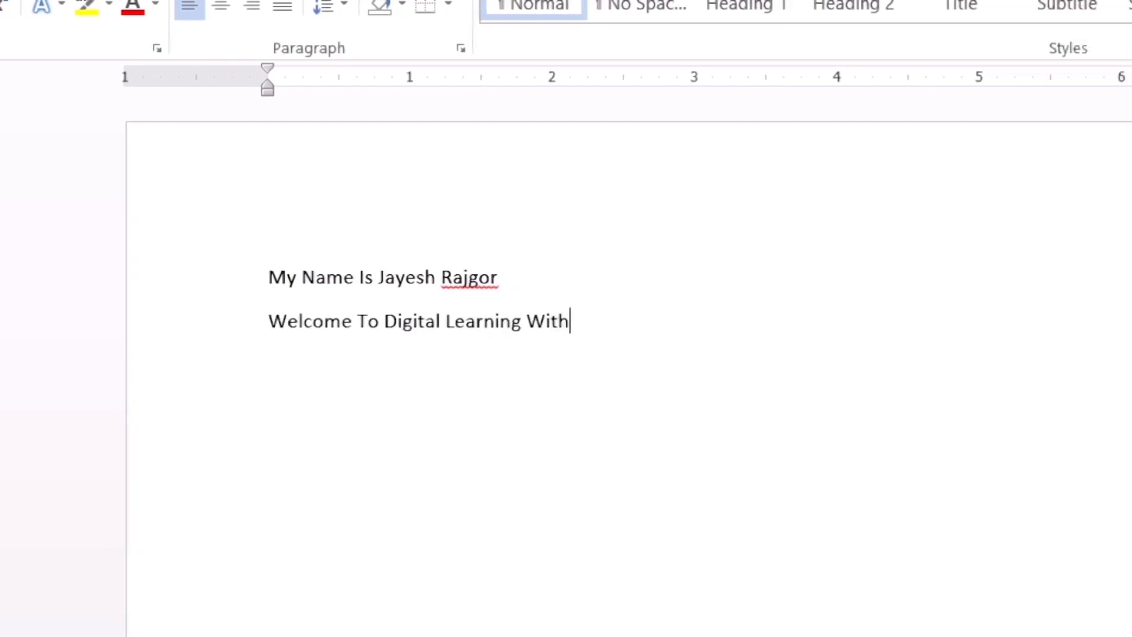
pyautogui.write('Jayesh Ra')
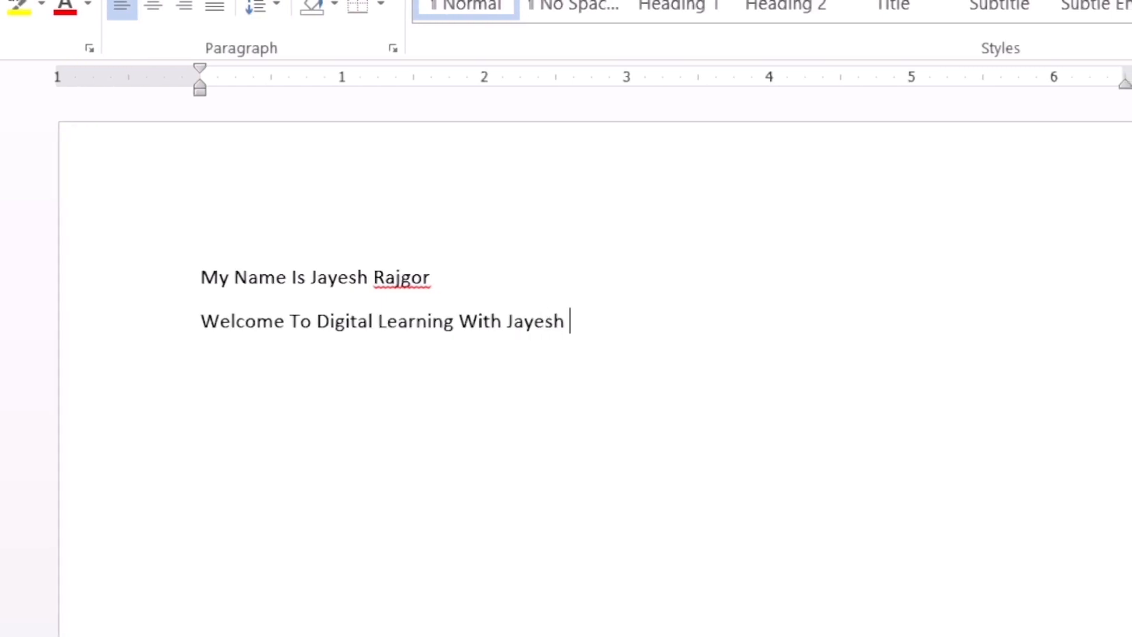
pyautogui.write('jgor')
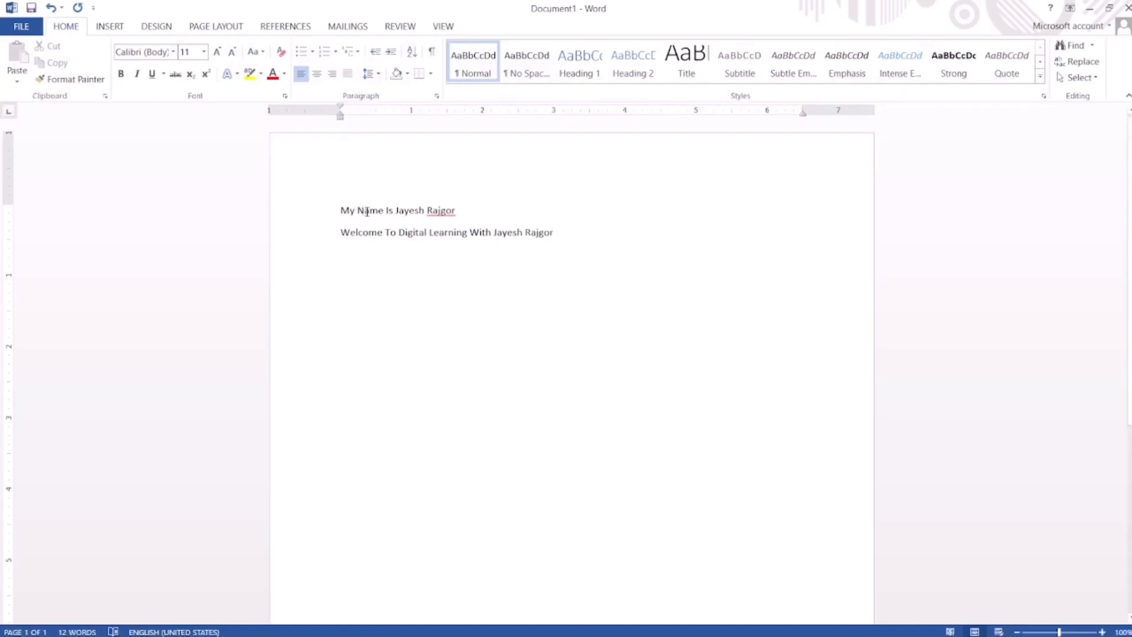
# - Place the insertion point at the end and start of the first line, and move it character by character backward and forward through the text
pyautogui.click(463, 211)
pyautogui.click(341, 211)
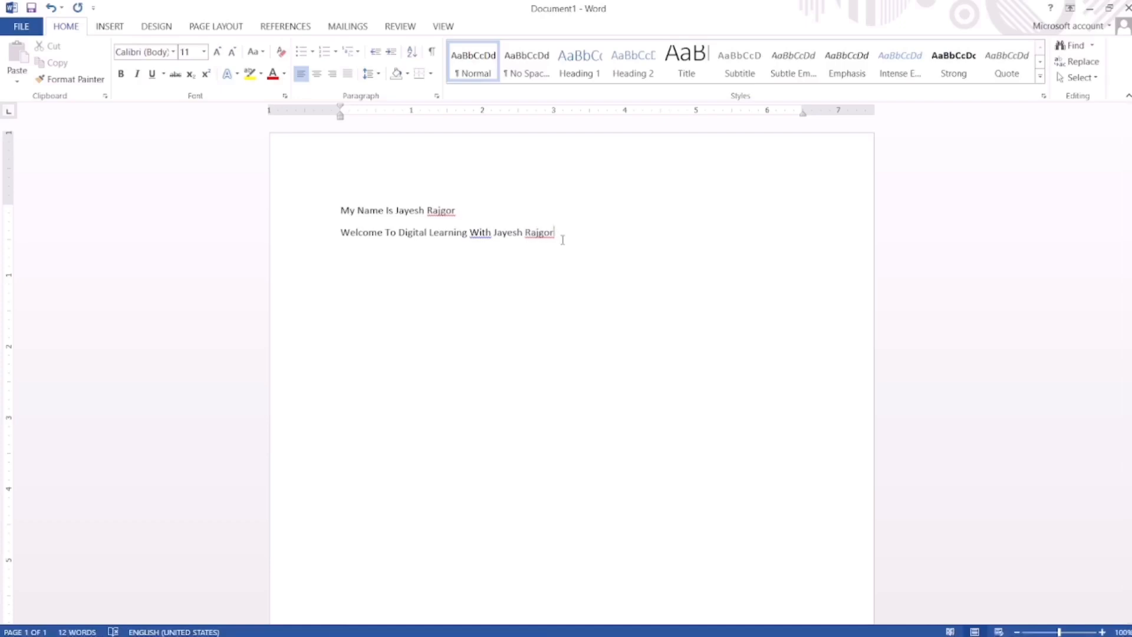
pyautogui.press('Left')
pyautogui.press('Left')
pyautogui.press('Left')
pyautogui.press('Left')
pyautogui.press('Left')
pyautogui.press('Left')
pyautogui.press('Left')
pyautogui.press('Left')
pyautogui.press('Left')
pyautogui.press('Left')
pyautogui.press('Left')
pyautogui.press('Left')
pyautogui.press('Left')
pyautogui.press('Left')
pyautogui.press('Left')
pyautogui.press('Left')
pyautogui.press('Left')
pyautogui.press('Left')
pyautogui.press('Left')
pyautogui.press('Left')
pyautogui.press('Left')
pyautogui.press('Left')
pyautogui.press('Left')
pyautogui.press('Left')
pyautogui.press('Right')
pyautogui.press('Right')
pyautogui.press('Right')
pyautogui.press('Right')
pyautogui.press('Right')
pyautogui.press('Right')
pyautogui.press('Right')
pyautogui.press('Right')
pyautogui.press('Right')
pyautogui.press('Right')
pyautogui.press('Right')
pyautogui.press('Right')
pyautogui.press('Right')
pyautogui.press('Right')
pyautogui.press('Right')
pyautogui.press('Right')
pyautogui.press('Right')
pyautogui.press('Right')
# - Write a line of random letters below the welcome line, select it all and delete it
pyautogui.write('N cns cn sc s cns cljndljlnsflnwffn')
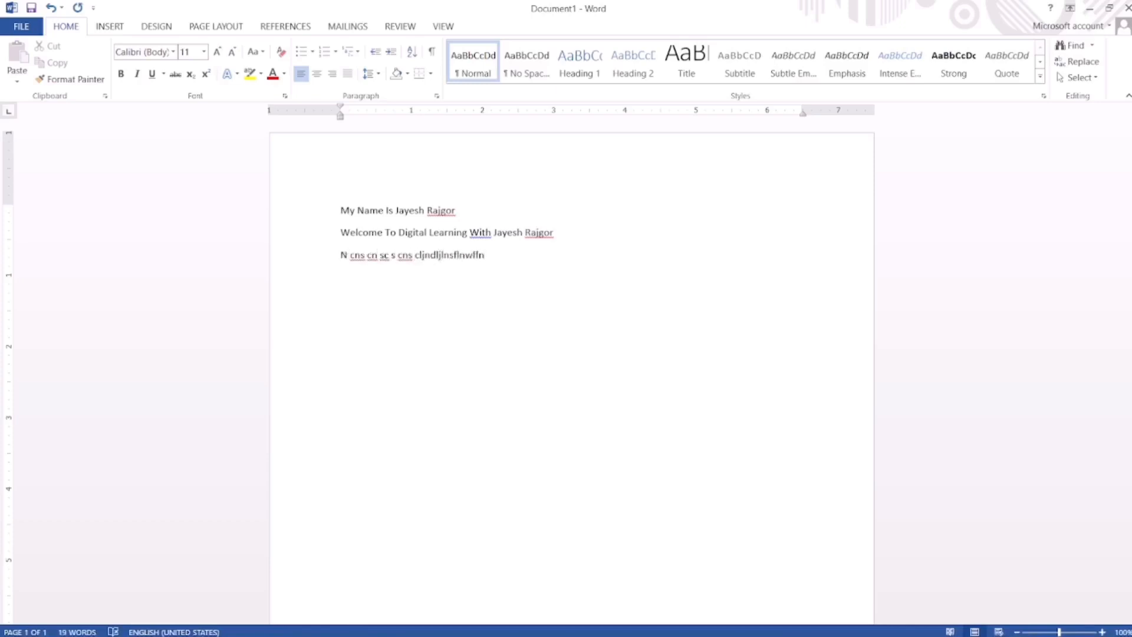
pyautogui.hotkey('shift', 'Left')
pyautogui.hotkey('shift', 'Left')
pyautogui.hotkey('shift', 'Left')
pyautogui.hotkey('shift', 'Left')
pyautogui.hotkey('shift', 'Left')
pyautogui.hotkey('shift', 'Left')
pyautogui.hotkey('shift', 'Left')
pyautogui.hotkey('shift', 'Left')
pyautogui.hotkey('shift', 'Left')
pyautogui.hotkey('shift', 'Left')
pyautogui.hotkey('shift', 'Left')
pyautogui.hotkey('shift', 'Left')
pyautogui.hotkey('shift', 'Left')
pyautogui.hotkey('shift', 'Left')
pyautogui.hotkey('shift', 'Left')
pyautogui.hotkey('shift', 'Left')
pyautogui.hotkey('shift', 'Left')
pyautogui.hotkey('shift', 'Left')
pyautogui.hotkey('shift', 'Left')
pyautogui.hotkey('shift', 'Left')
pyautogui.hotkey('shift', 'Left')
pyautogui.hotkey('shift', 'Left')
pyautogui.hotkey('shift', 'Left')
pyautogui.hotkey('shift', 'Left')
pyautogui.hotkey('shift', 'Left')
pyautogui.hotkey('shift', 'Left')
pyautogui.hotkey('shift', 'Left')
pyautogui.hotkey('shift', 'Left')
pyautogui.hotkey('shift', 'Left')
pyautogui.hotkey('shift', 'Left')
pyautogui.hotkey('shift', 'Left')
pyautogui.press('BackSpace')
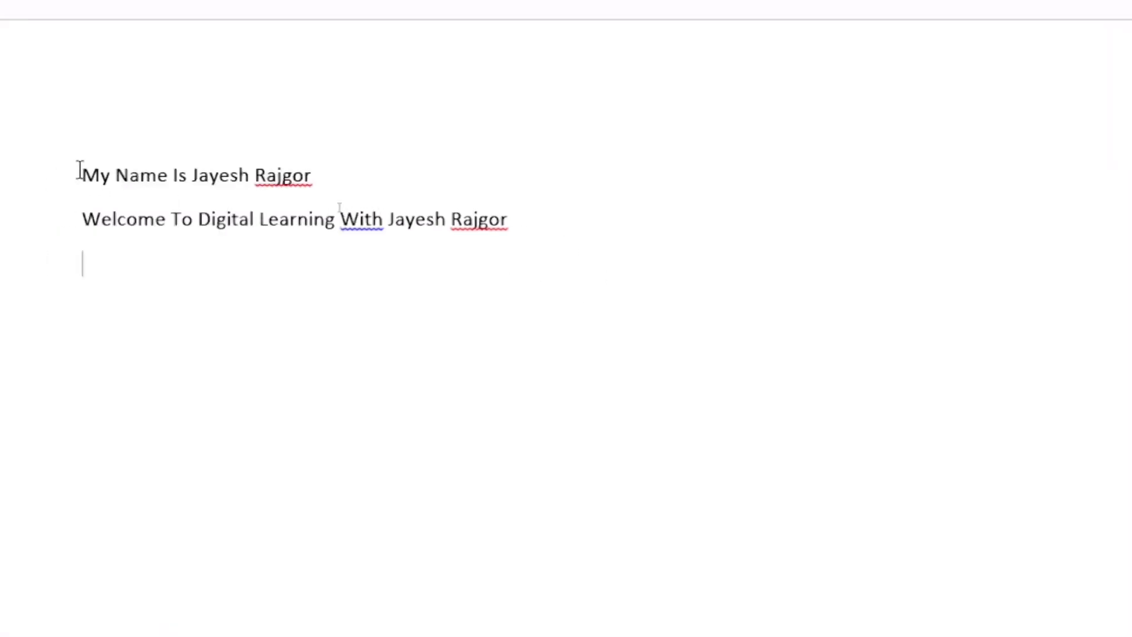
# - Select the whole first line and deselect it, and likewise select and deselect the word "Welcome" in the second line
pyautogui.moveTo(79, 171); pyautogui.dragTo(285, 188)
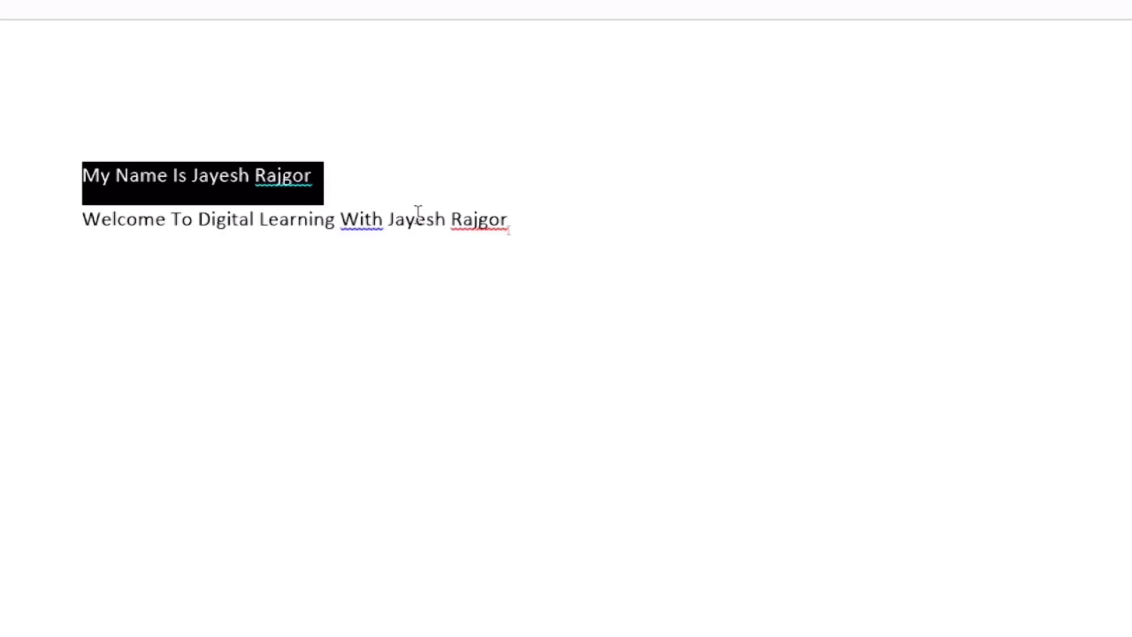
pyautogui.click(330, 243)
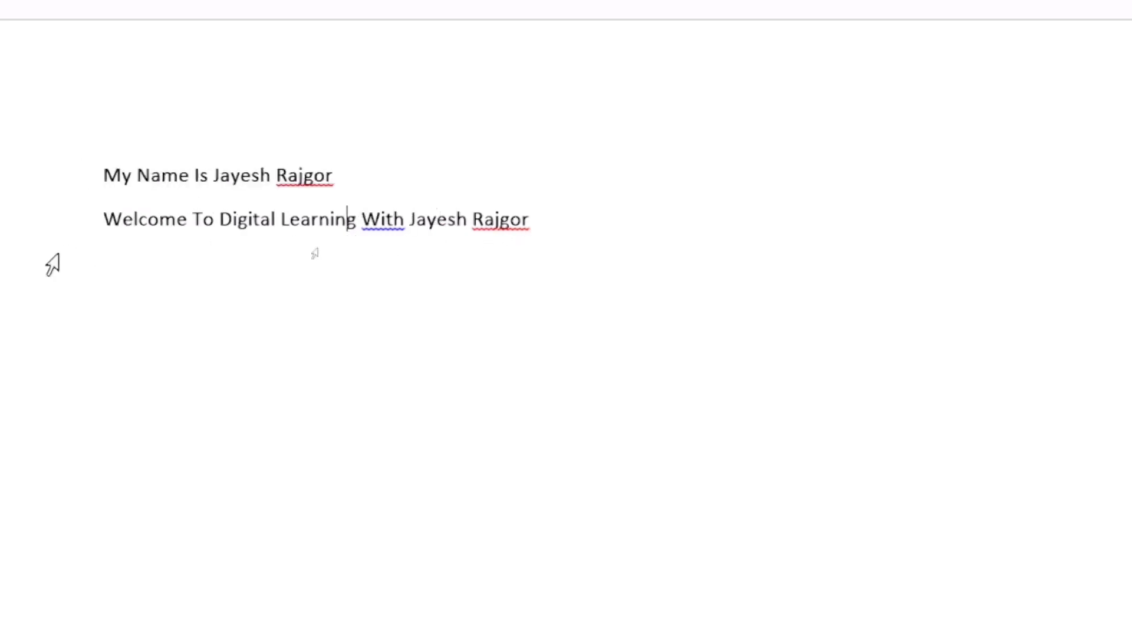
pyautogui.click(107, 221)
pyautogui.moveTo(106, 221); pyautogui.dragTo(194, 227)
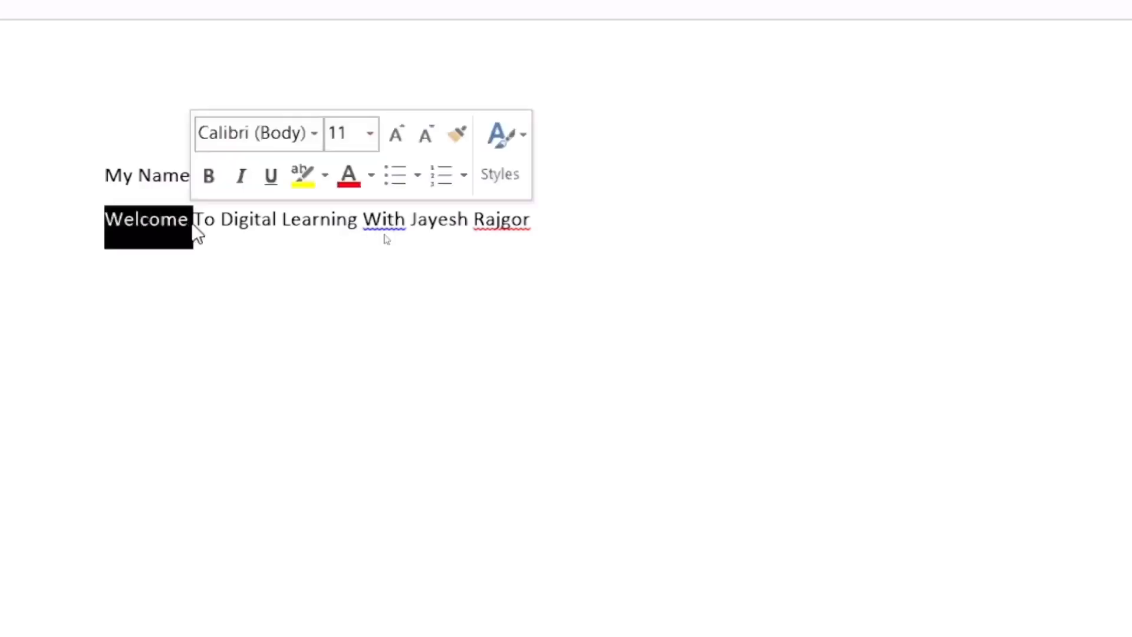
pyautogui.click(346, 321)
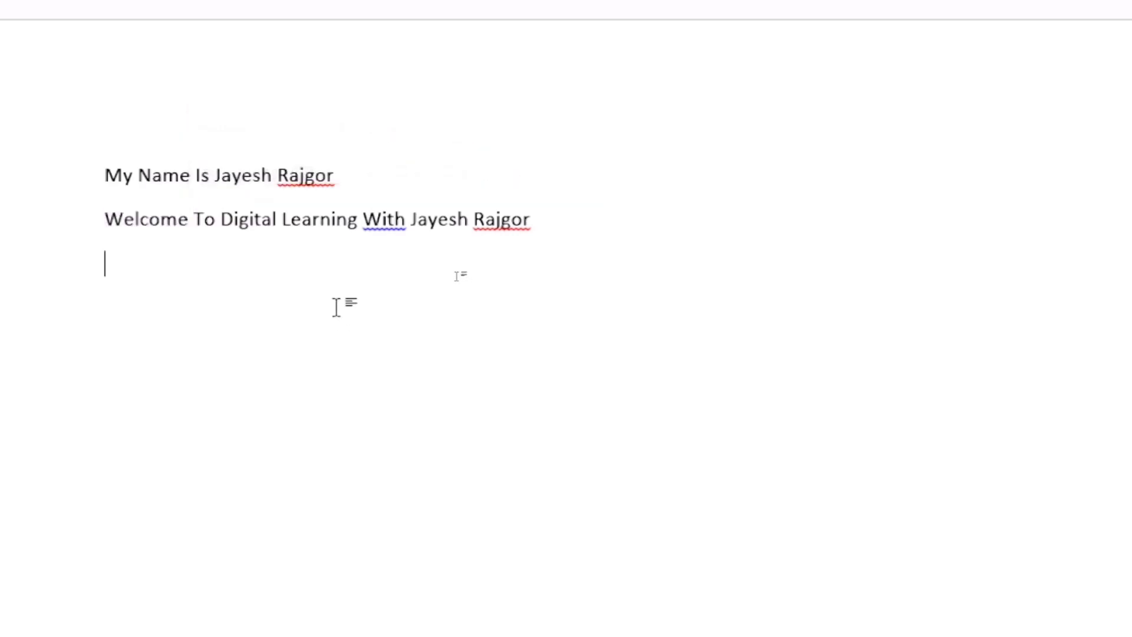
# - Select the single word "Digital" in the second line, and extend to selecting that entire paragraph
pyautogui.doubleClick(248, 221)
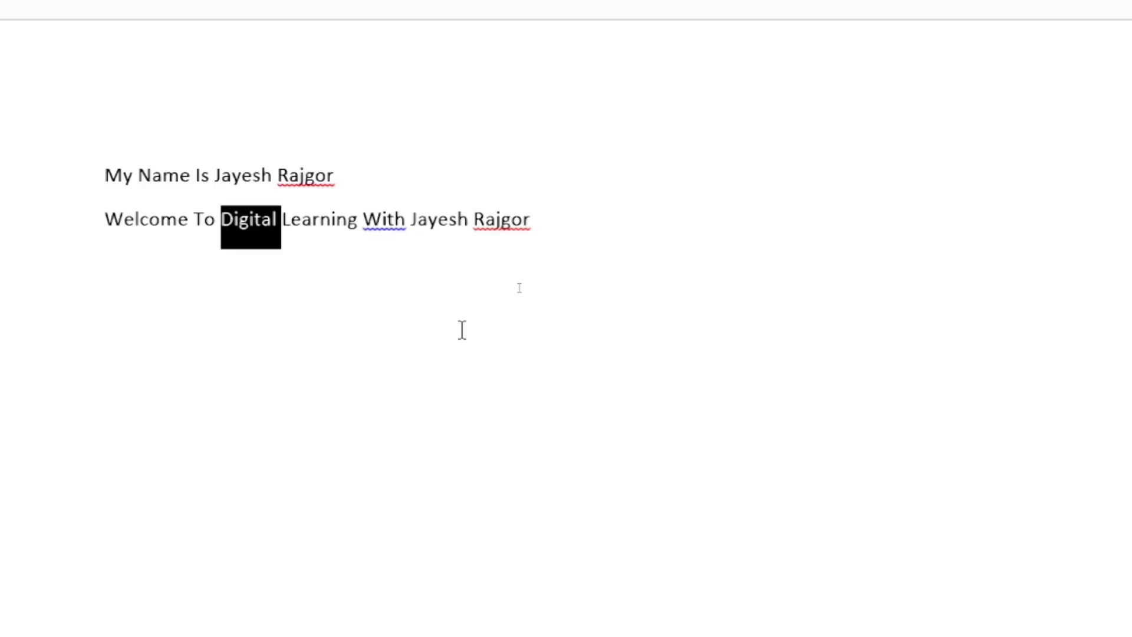
pyautogui.tripleClick(333, 224)
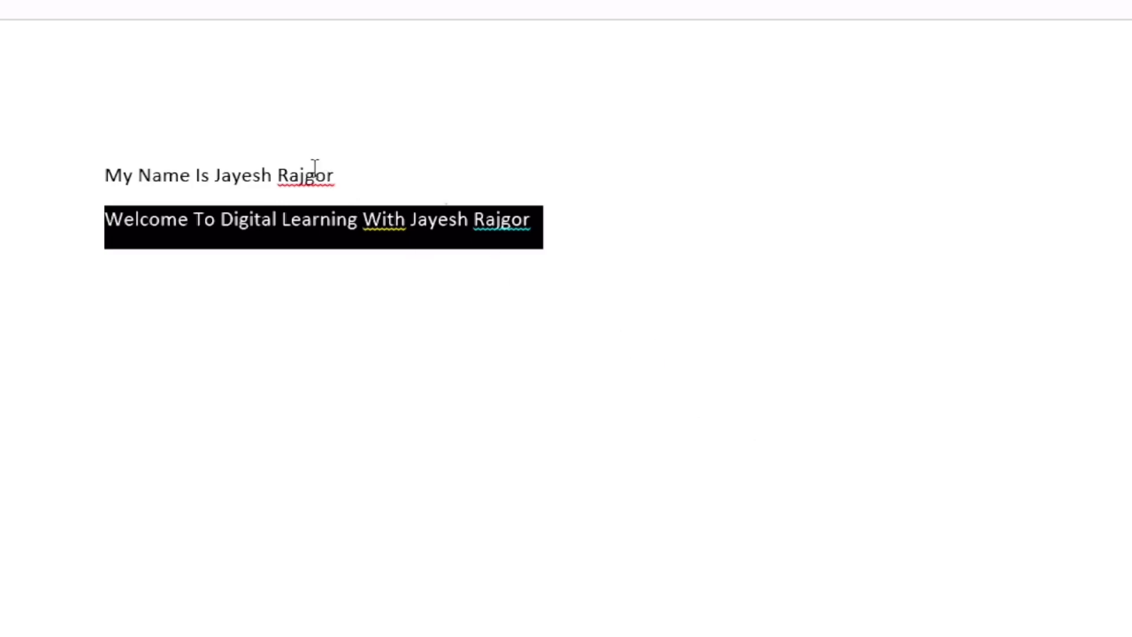
# - Select the first line's text character by character, working backward from the end of the line to its beginning
pyautogui.click(344, 176)
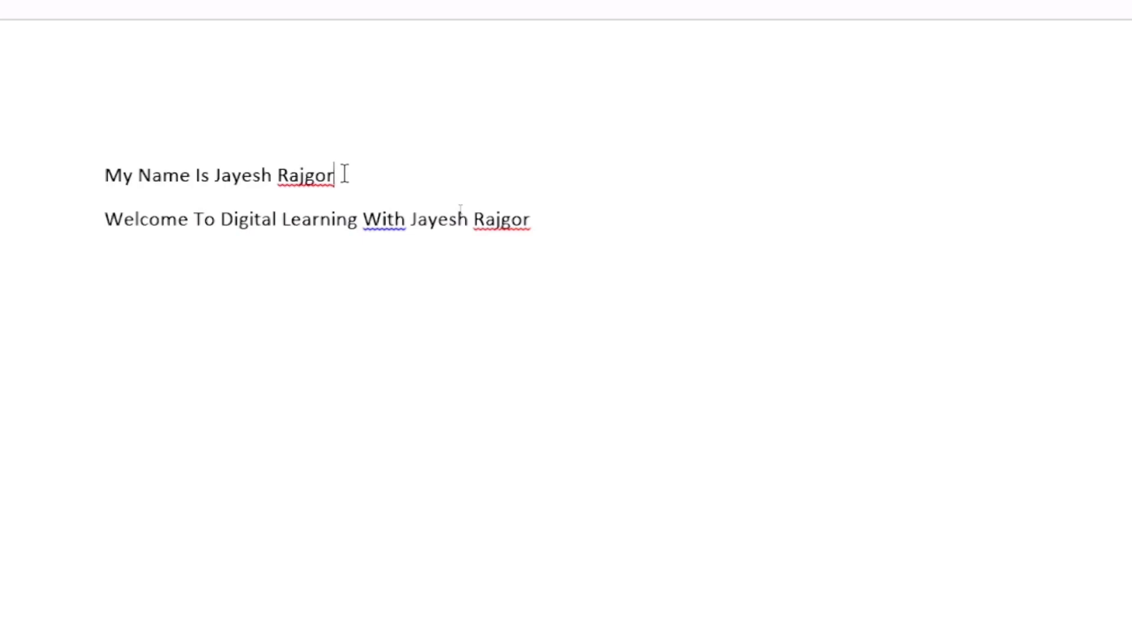
pyautogui.hotkey('shift', 'Left')
pyautogui.hotkey('shift', 'Left')
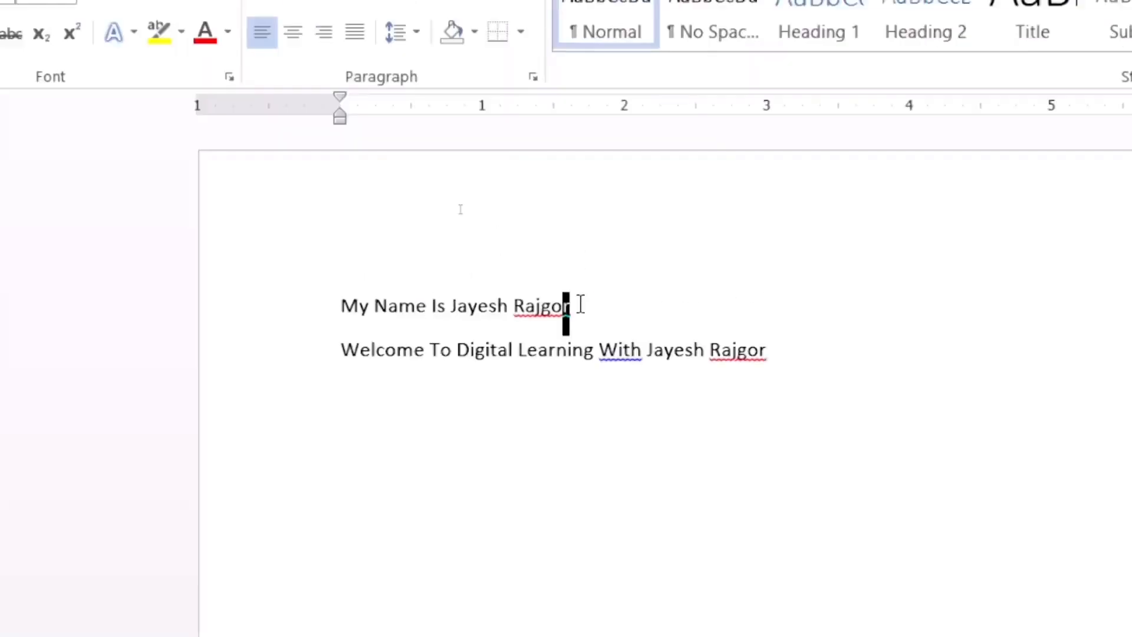
pyautogui.hotkey('shift', 'Left')
pyautogui.hotkey('shift', 'Left')
pyautogui.hotkey('shift', 'Left')
pyautogui.hotkey('shift', 'Left')
pyautogui.hotkey('shift', 'Left')
pyautogui.hotkey('shift', 'Left')
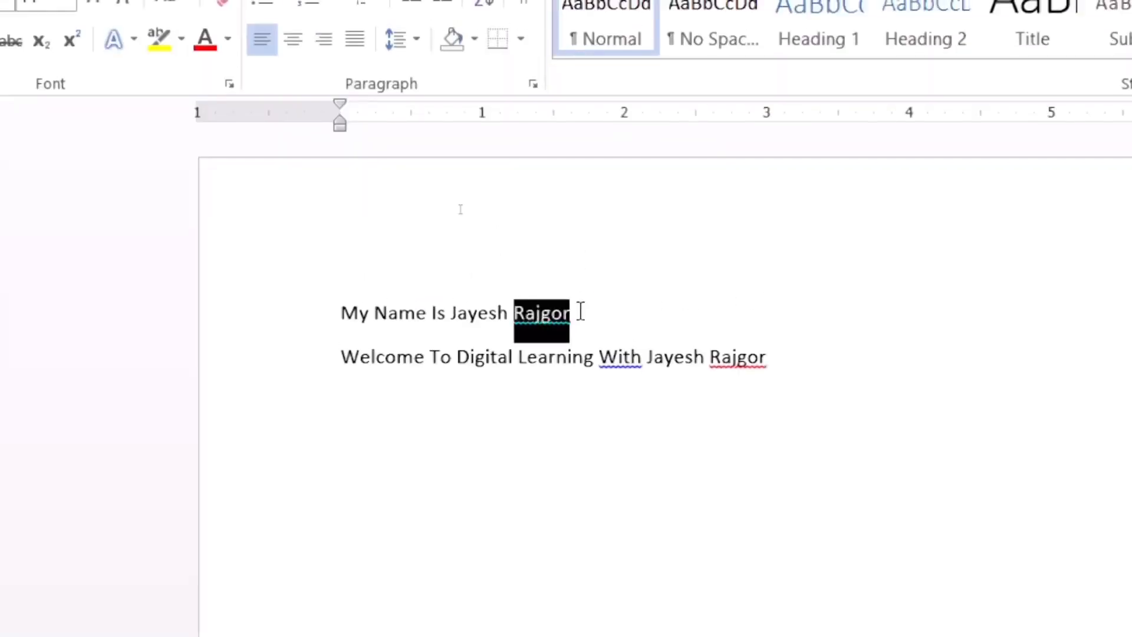
pyautogui.hotkey('shift', 'Left')
pyautogui.hotkey('shift', 'Left')
pyautogui.hotkey('shift', 'Left')
pyautogui.hotkey('shift', 'Left')
pyautogui.hotkey('shift', 'Left')
pyautogui.hotkey('shift', 'Left')
pyautogui.hotkey('shift', 'Left')
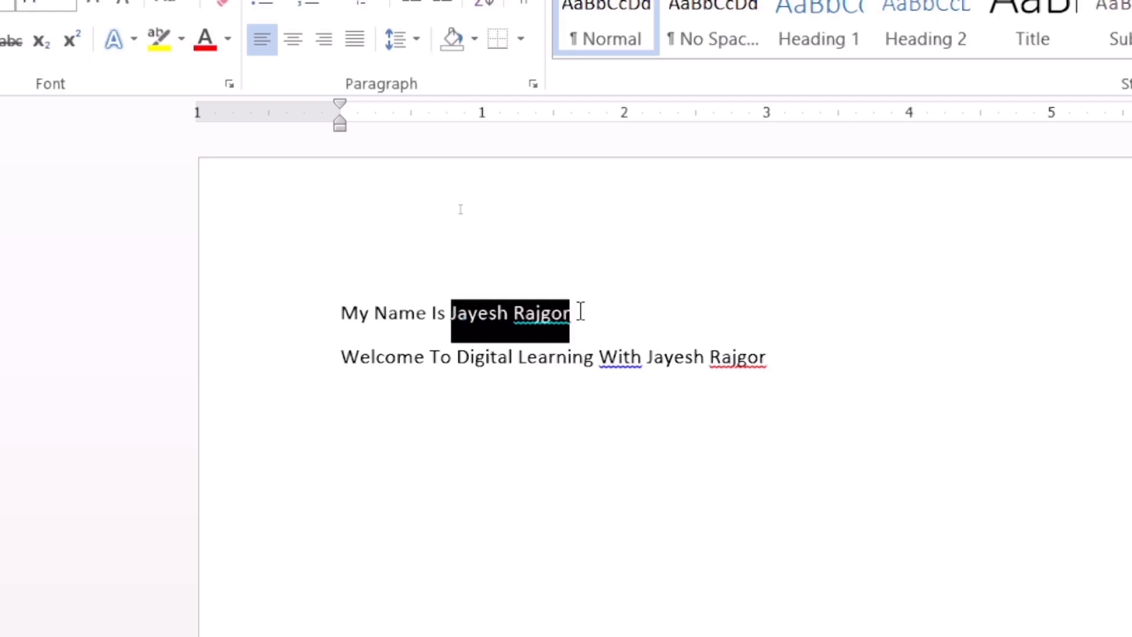
pyautogui.hotkey('shift', 'Left')
pyautogui.hotkey('shift', 'Left')
pyautogui.hotkey('shift', 'Left')
pyautogui.hotkey('shift', 'Left')
pyautogui.hotkey('shift', 'Left')
pyautogui.hotkey('shift', 'Left')
pyautogui.hotkey('shift', 'Left')
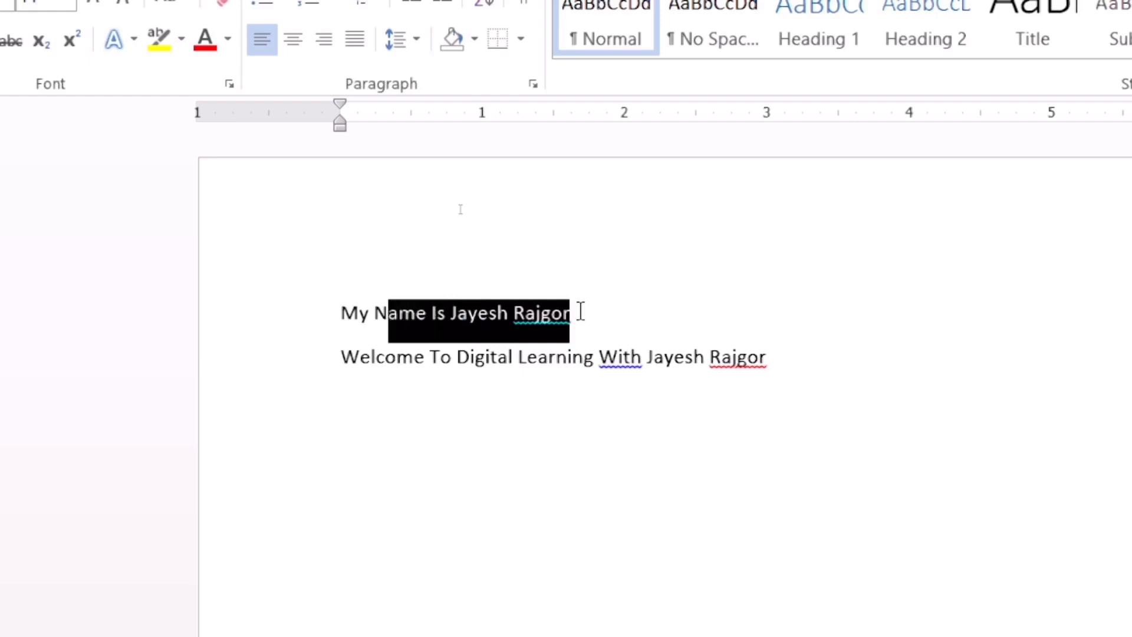
pyautogui.hotkey('shift', 'Left')
pyautogui.hotkey('shift', 'Left')
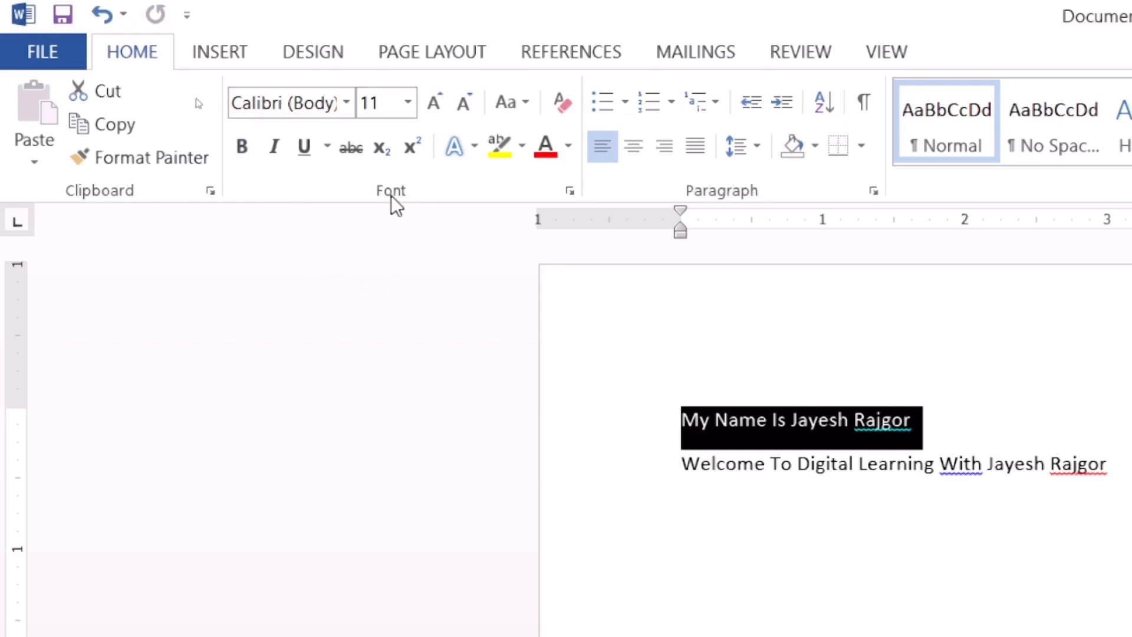
# - Make the selected first line bold, italic and underlined
pyautogui.click(250, 155)
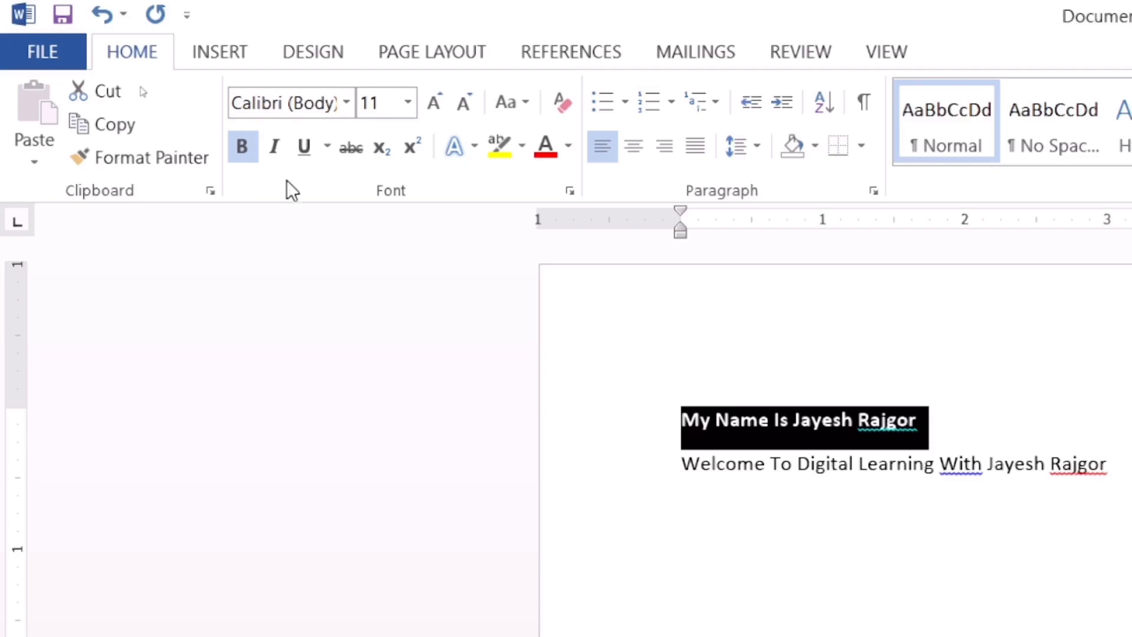
pyautogui.click(271, 147)
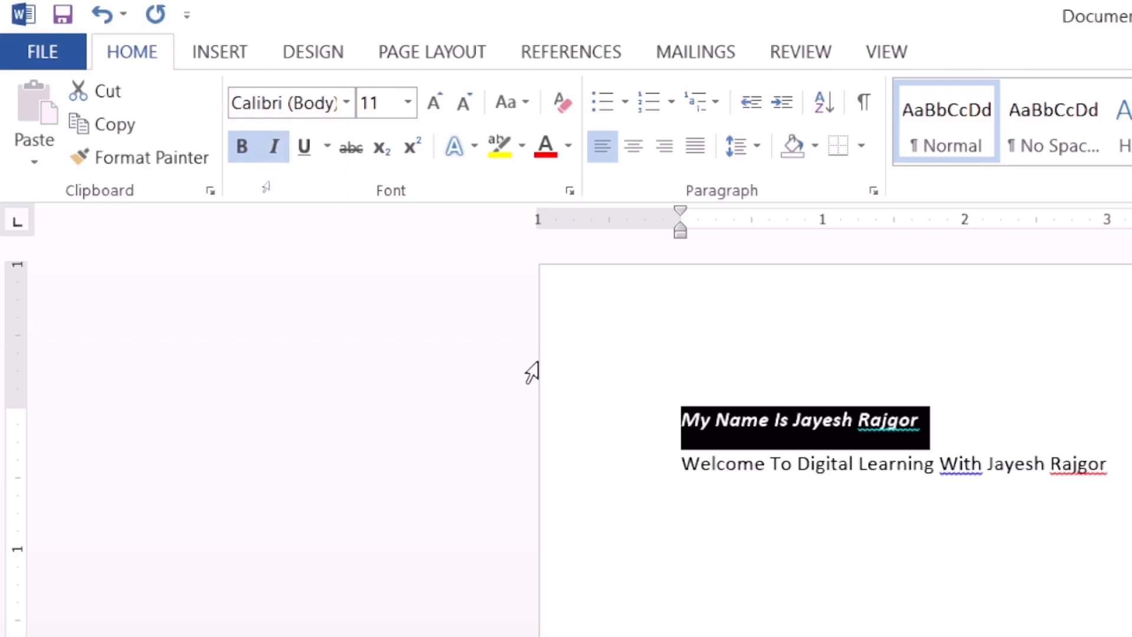
pyautogui.click(311, 151)
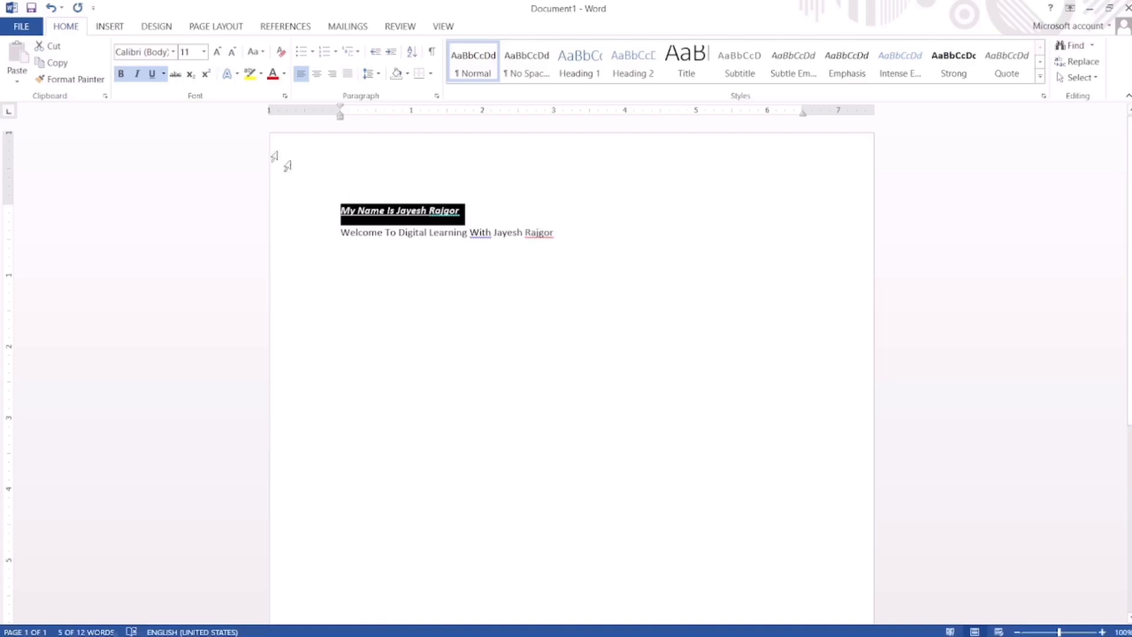
# - Set the first line's font to Times New Roman and its size to 28
pyautogui.click(173, 53)
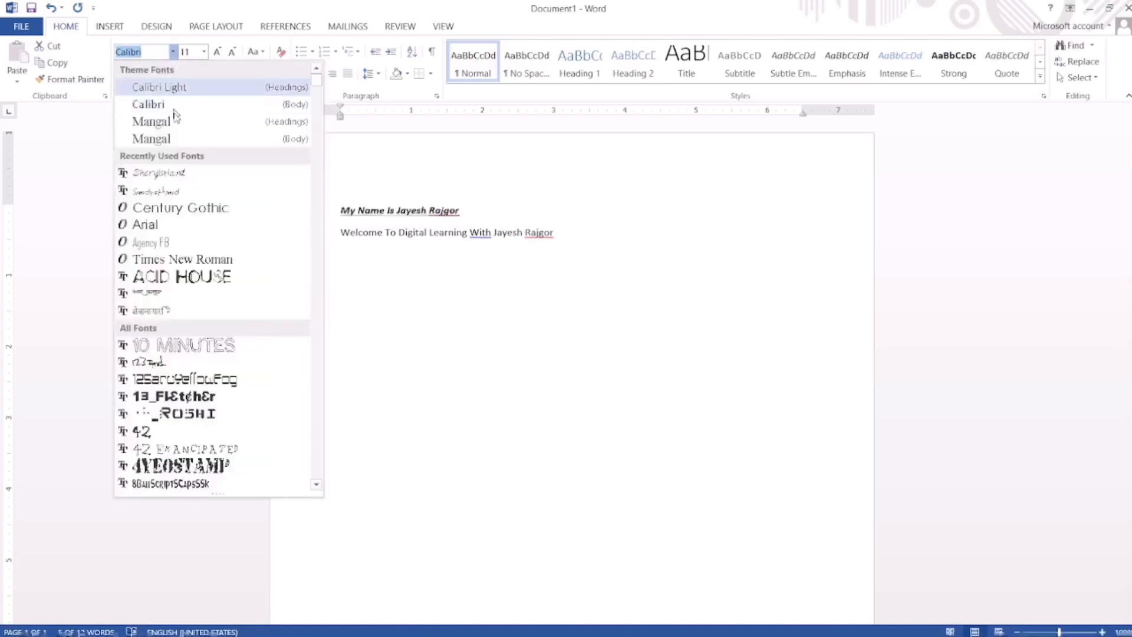
pyautogui.click(190, 260)
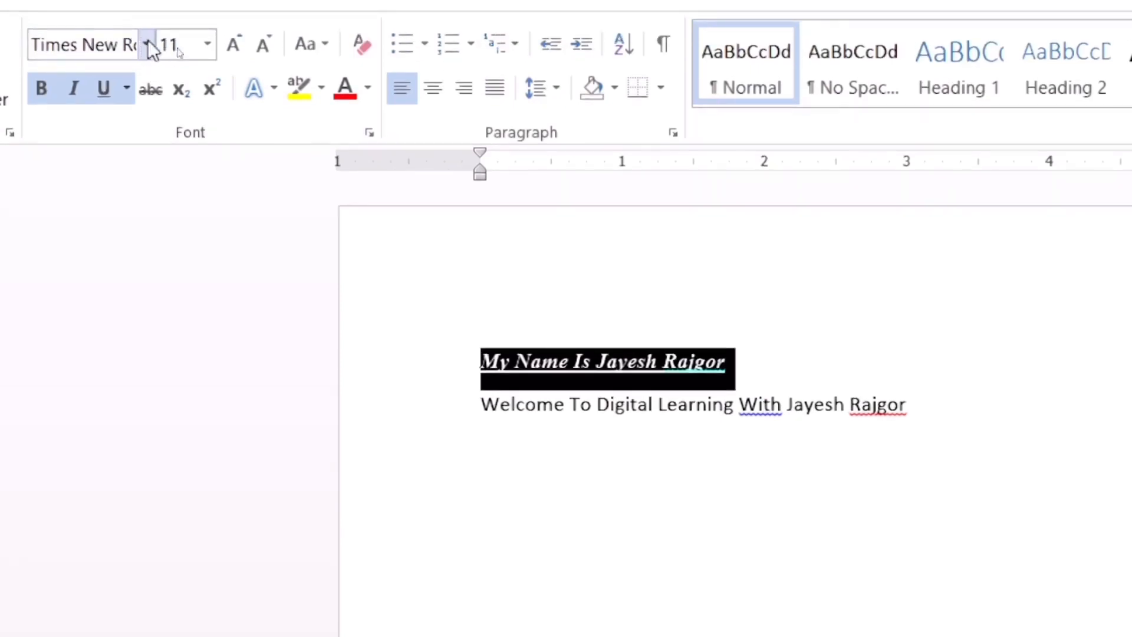
pyautogui.click(208, 51)
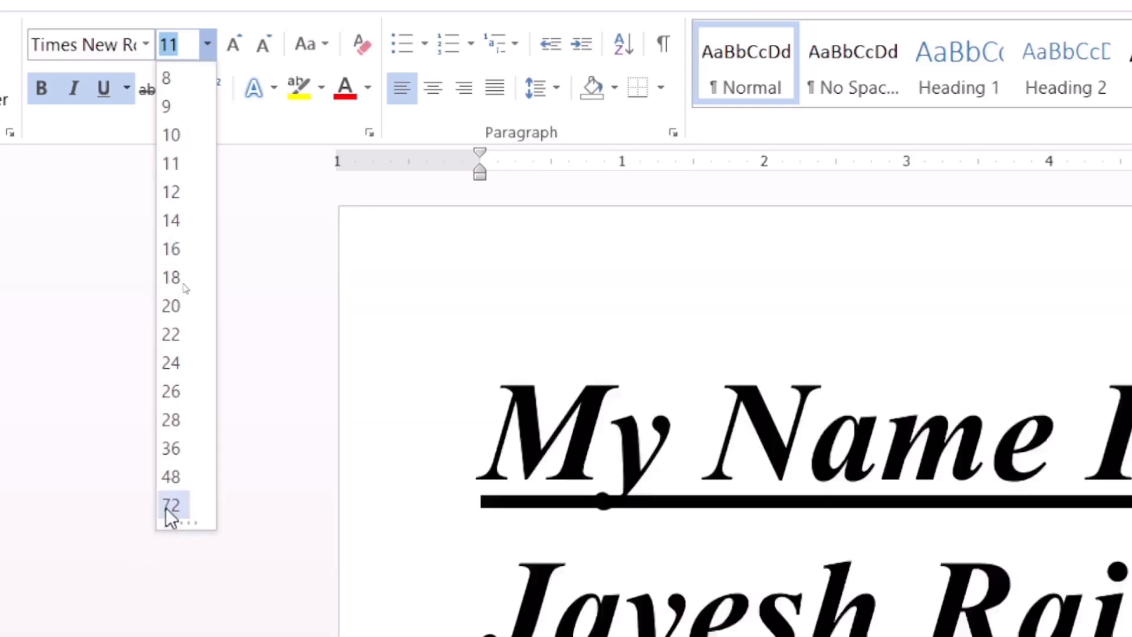
pyautogui.click(170, 420)
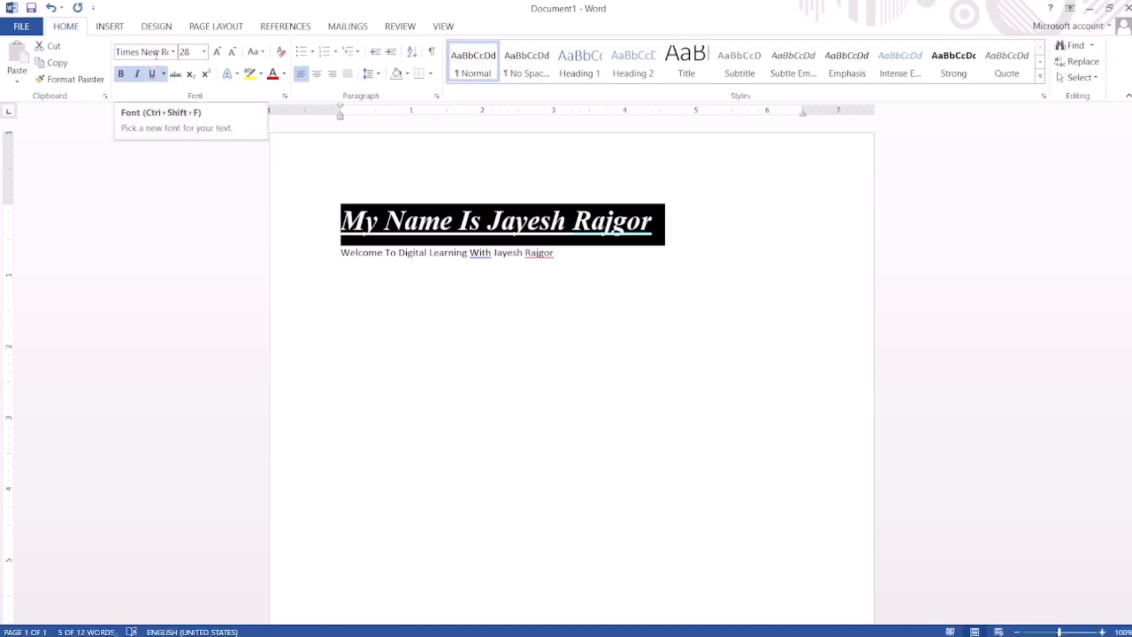
# - Enlarge the first line to font size 72, and enter a custom size of 200
pyautogui.click(203, 56)
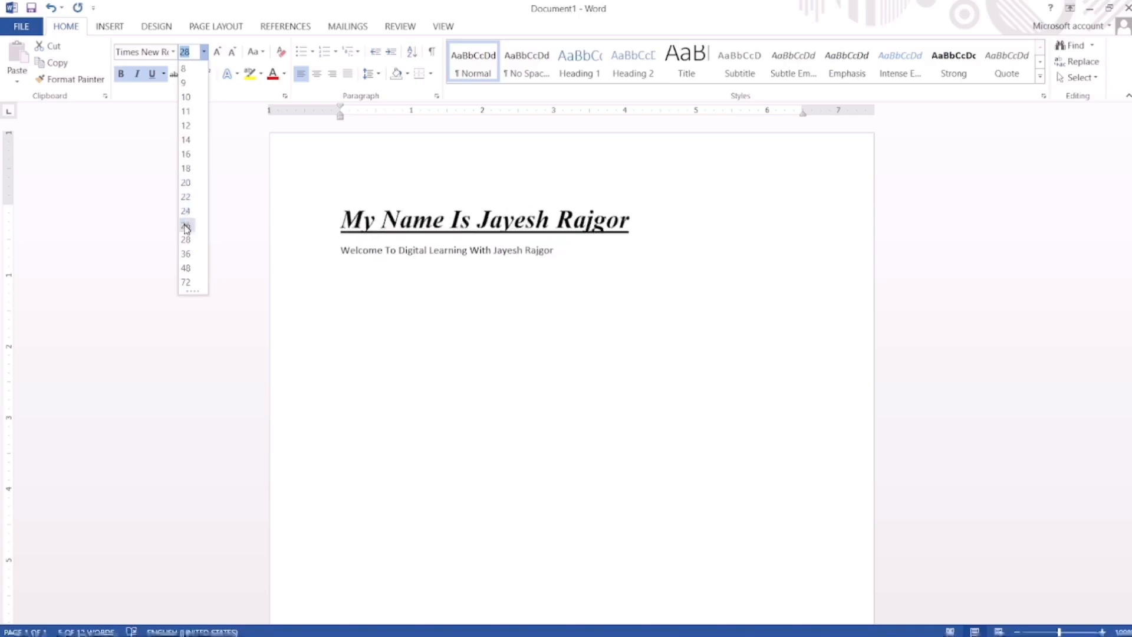
pyautogui.click(187, 283)
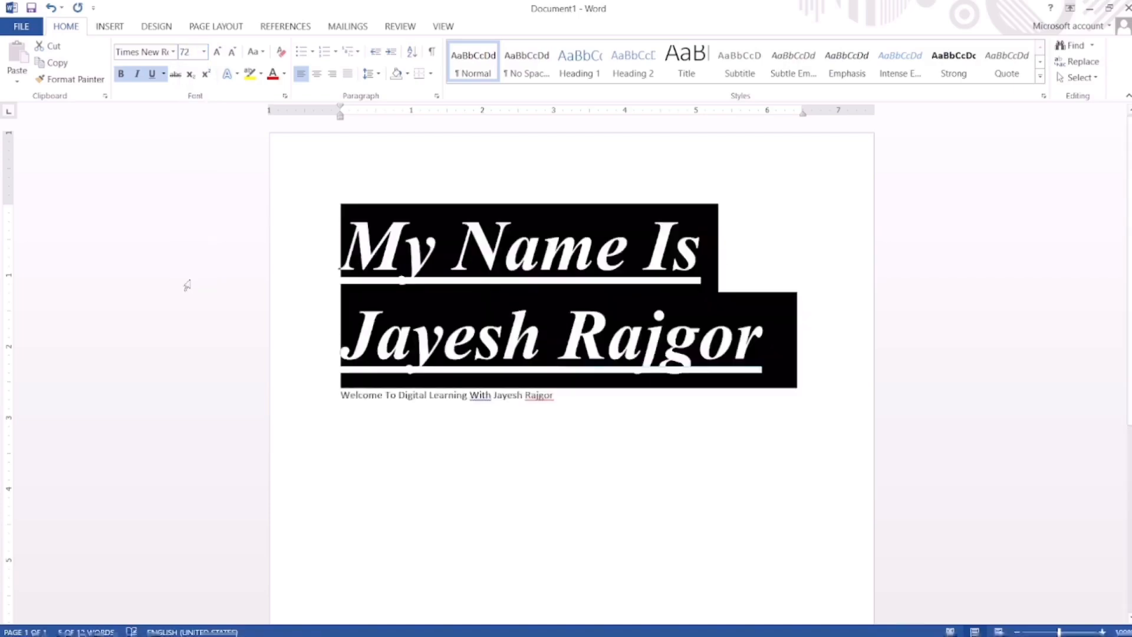
pyautogui.click(193, 52)
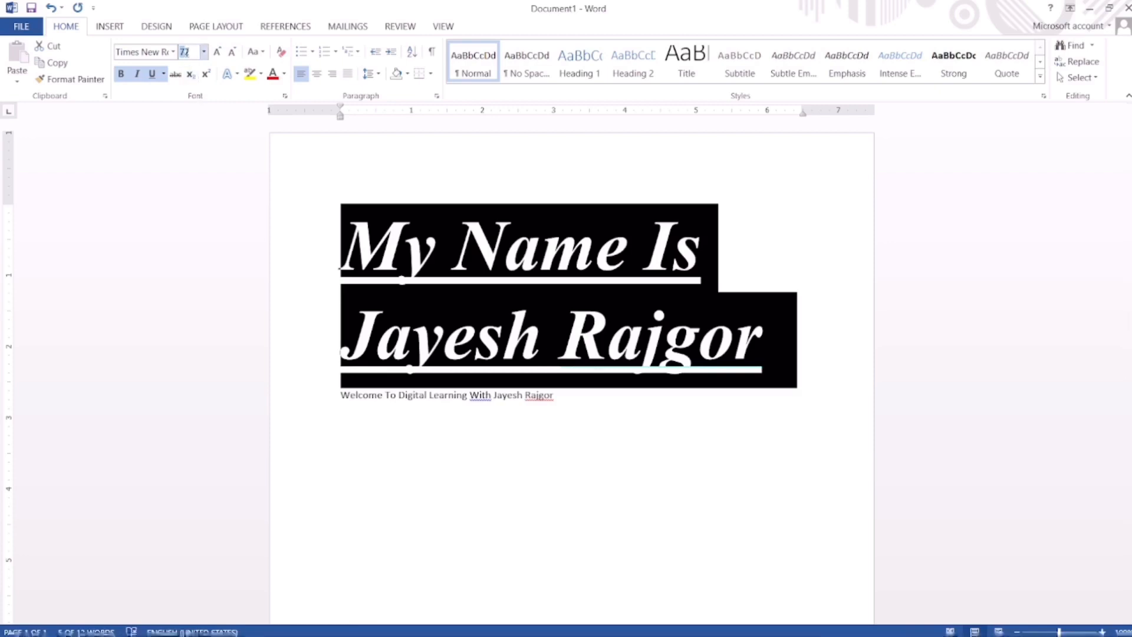
pyautogui.write('7')
pyautogui.write('200')
pyautogui.press('Return')
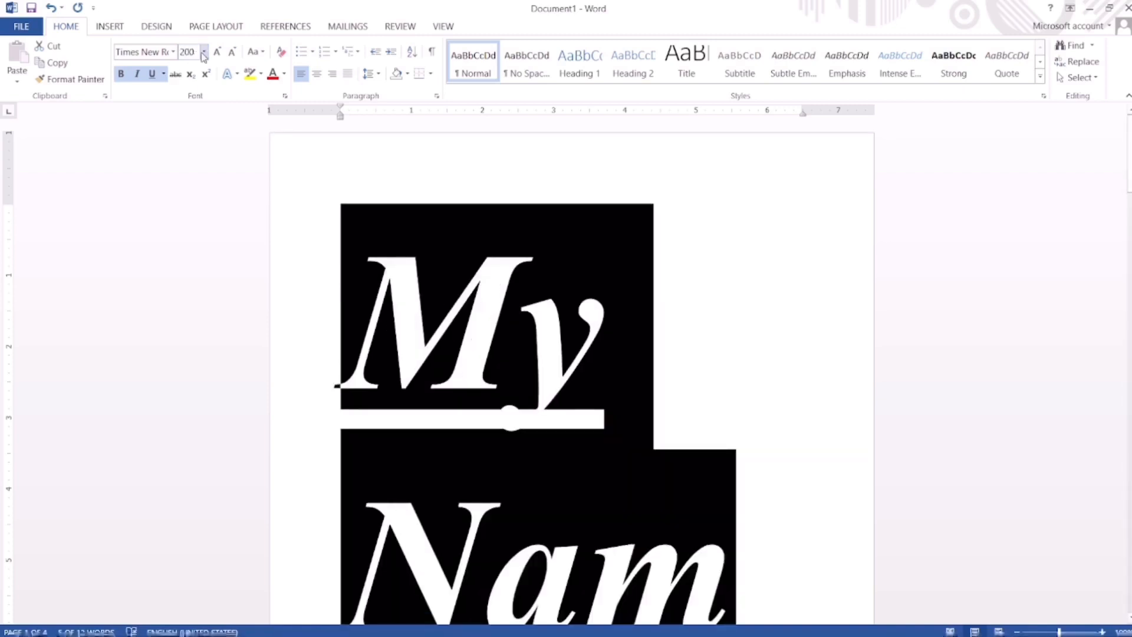
# - Set the first line's font size to 14 and increase it one point at a time to 25
pyautogui.click(204, 53)
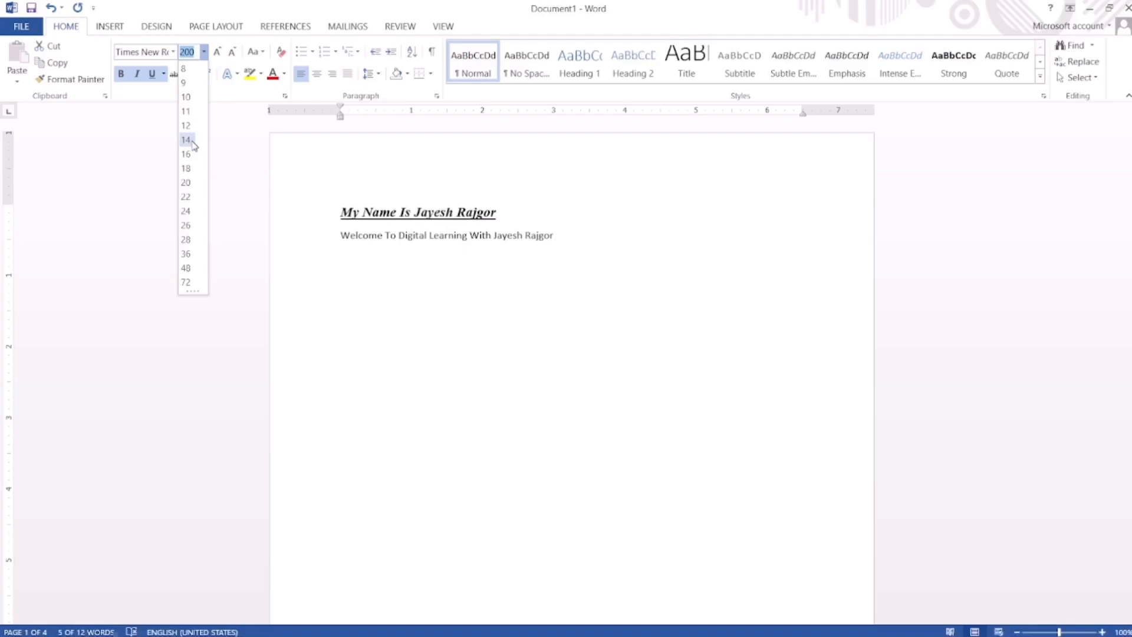
pyautogui.click(186, 140)
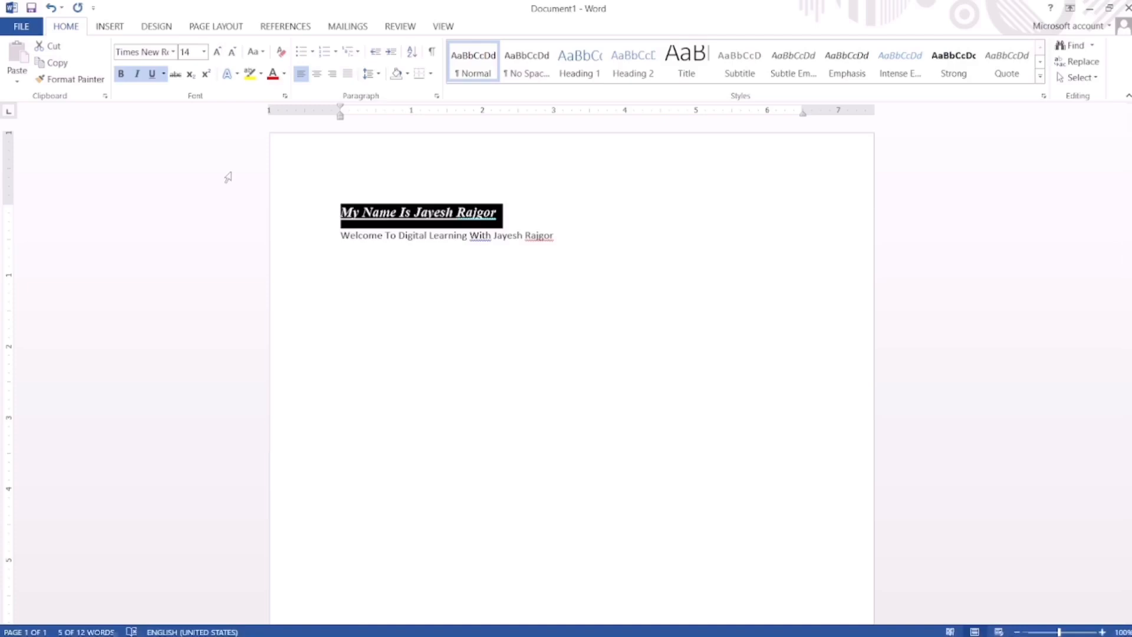
pyautogui.hotkey('ctrl', ']')
pyautogui.hotkey('ctrl', ']')
pyautogui.hotkey('ctrl', ']')
pyautogui.hotkey('ctrl', ']')
pyautogui.hotkey('ctrl', ']')
pyautogui.hotkey('ctrl', ']')
pyautogui.hotkey('ctrl', ']')
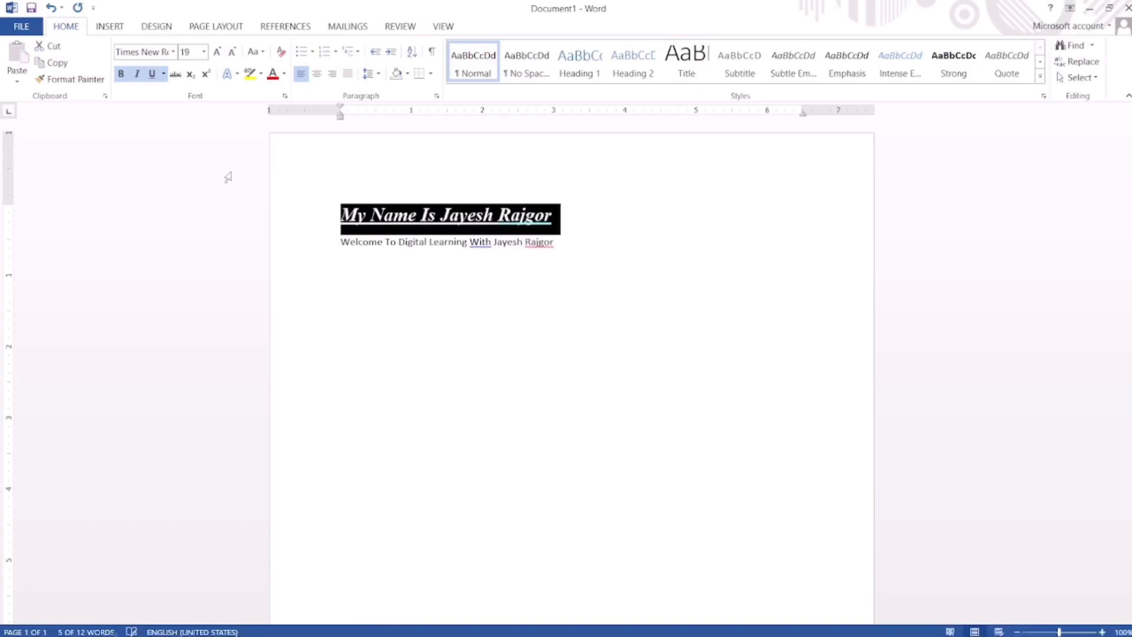
pyautogui.hotkey('ctrl', ']')
pyautogui.hotkey('ctrl', ']')
pyautogui.hotkey('ctrl', ']')
pyautogui.hotkey('ctrl', ']')
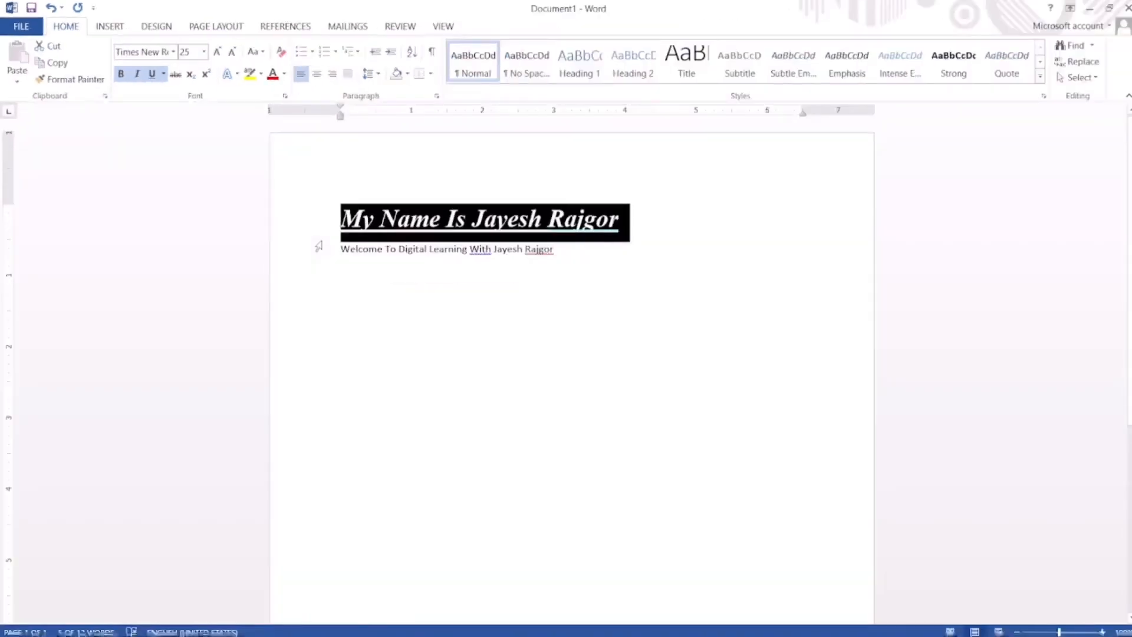
# - Grow the first line's font through the preset sizes to 72, and shrink it to 36
pyautogui.click(218, 53)
pyautogui.click(218, 52)
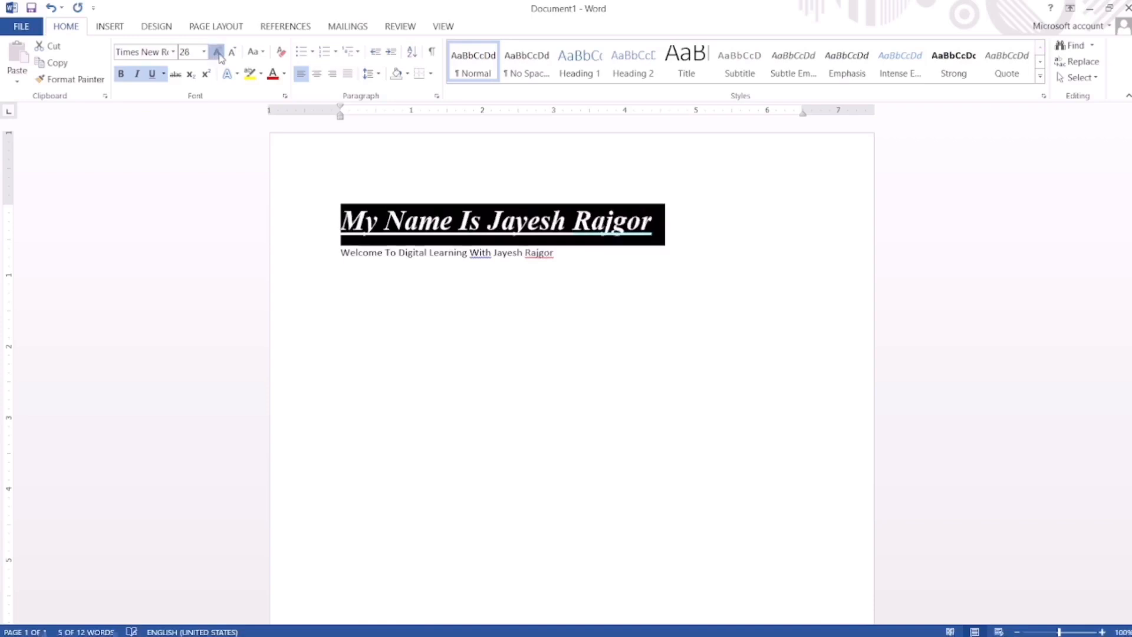
pyautogui.click(217, 53)
pyautogui.click(218, 53)
pyautogui.click(218, 53)
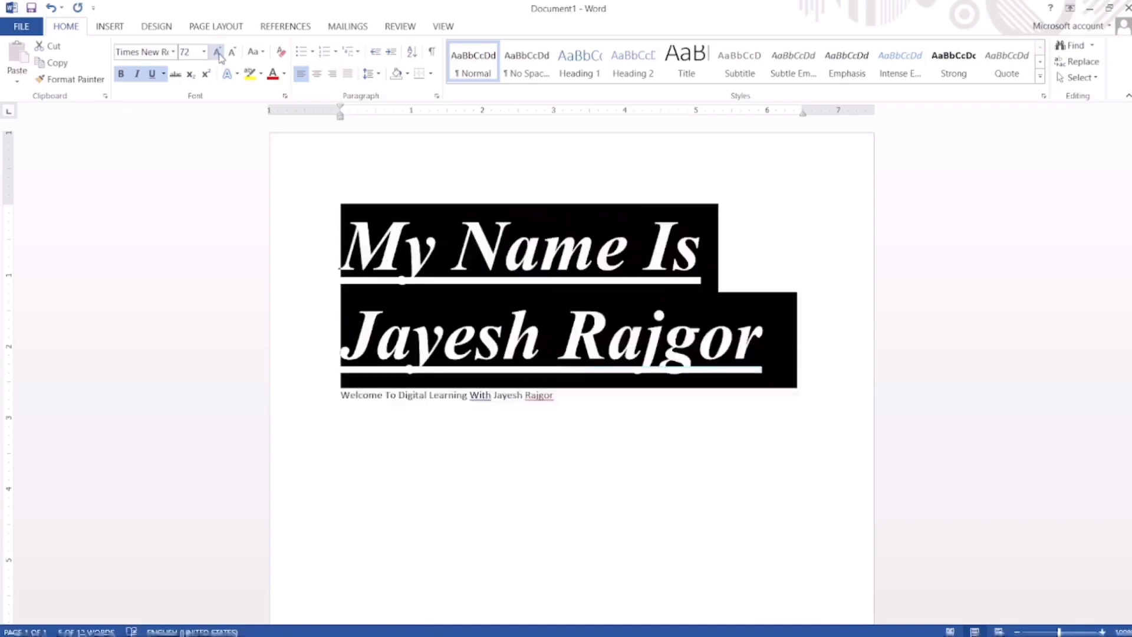
pyautogui.click(231, 53)
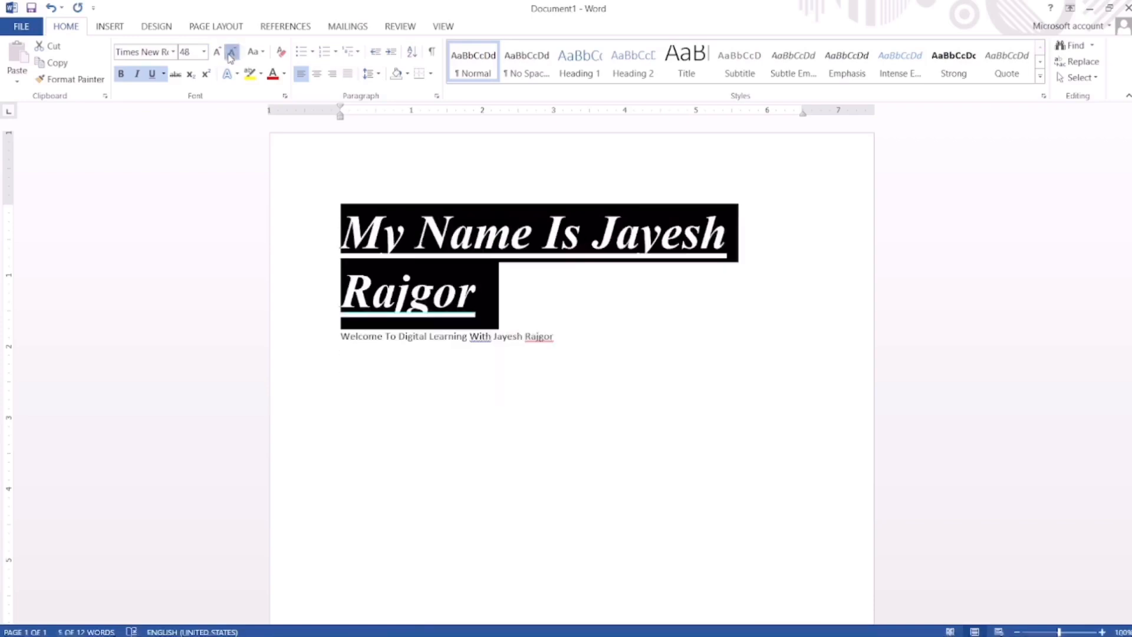
pyautogui.click(231, 52)
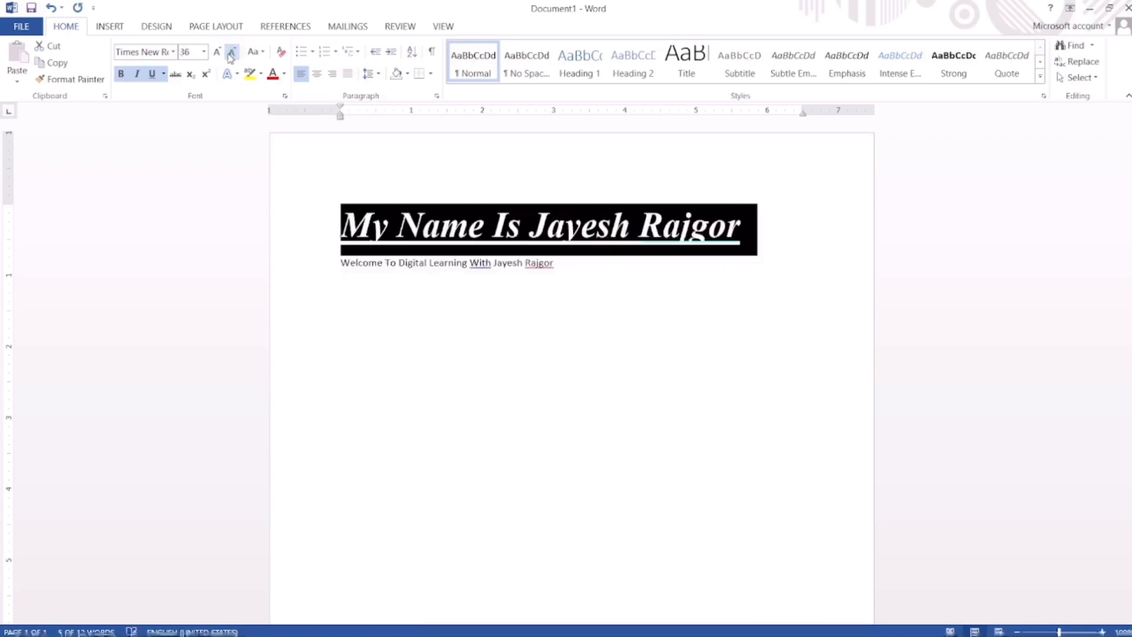
# - Deselect the first line and try to grow its font with no text selected
pyautogui.click(395, 173)
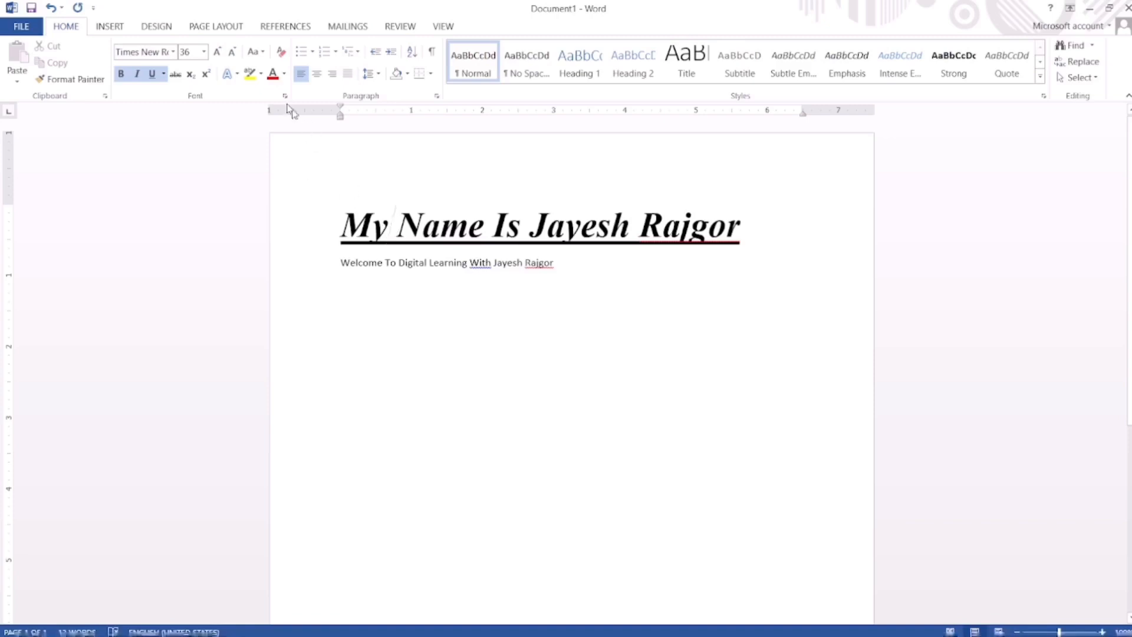
pyautogui.click(218, 53)
pyautogui.click(217, 53)
# - Reselect the whole first line, grow its font to size 72 and shrink it back to 36
pyautogui.moveTo(343, 219); pyautogui.dragTo(684, 229)
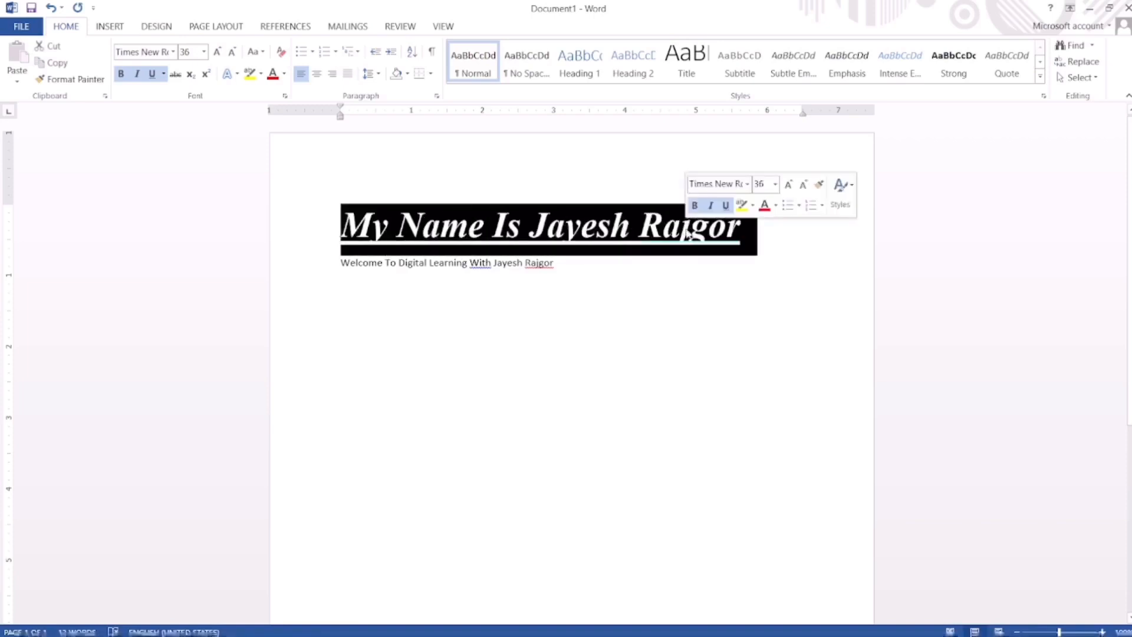
pyautogui.click(217, 51)
pyautogui.click(219, 53)
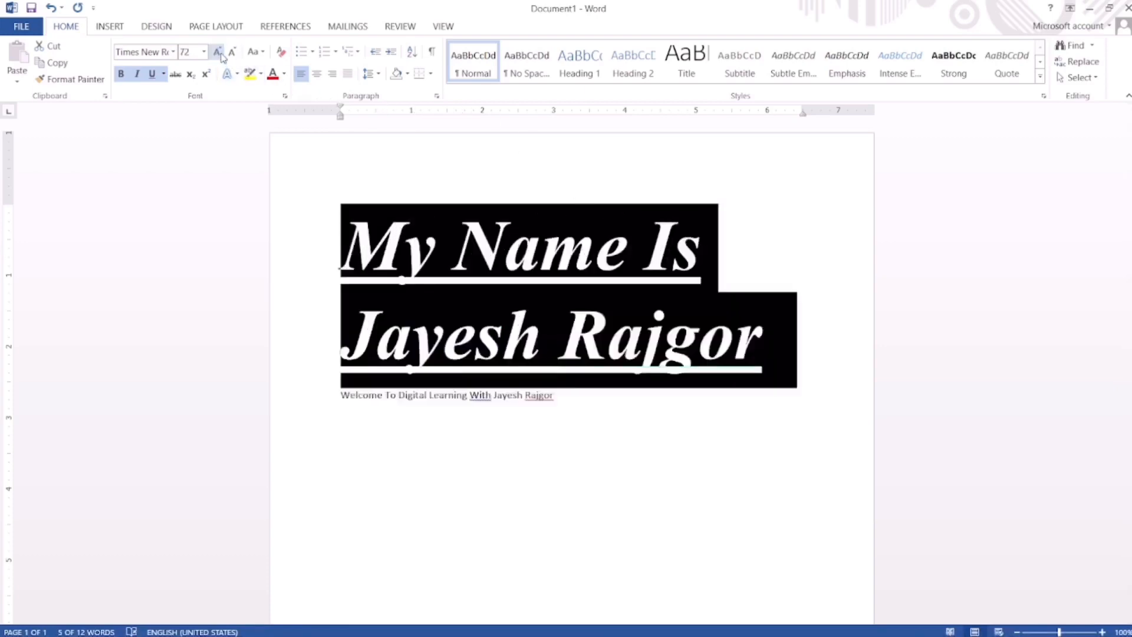
pyautogui.click(233, 53)
pyautogui.click(232, 53)
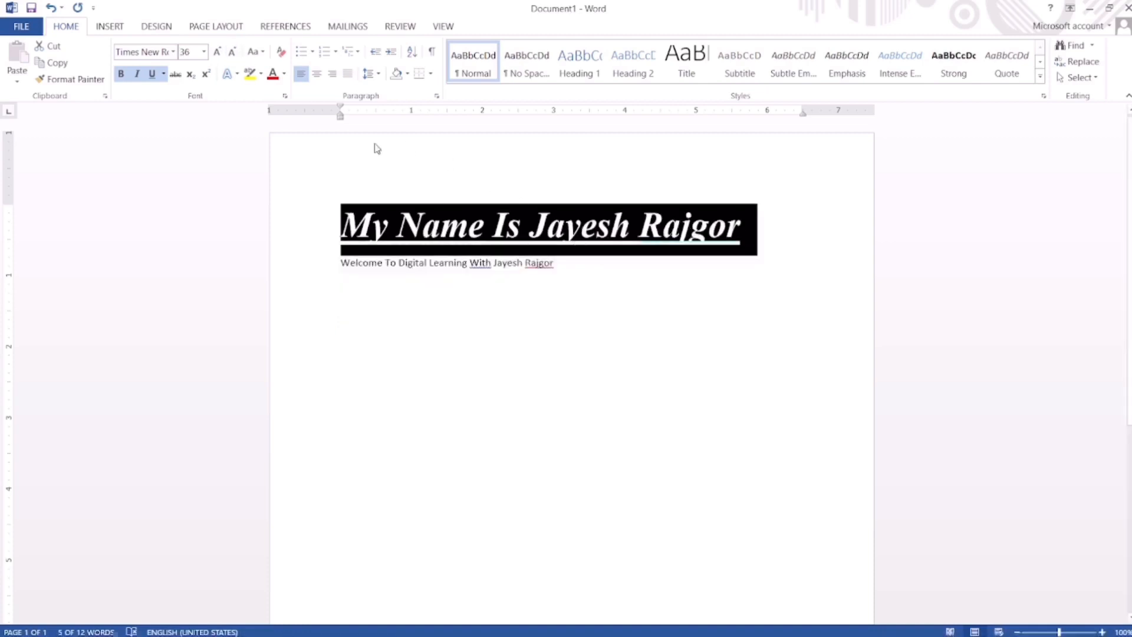
# - Delete the selected first line and undo the deletion
pyautogui.press('Delete')
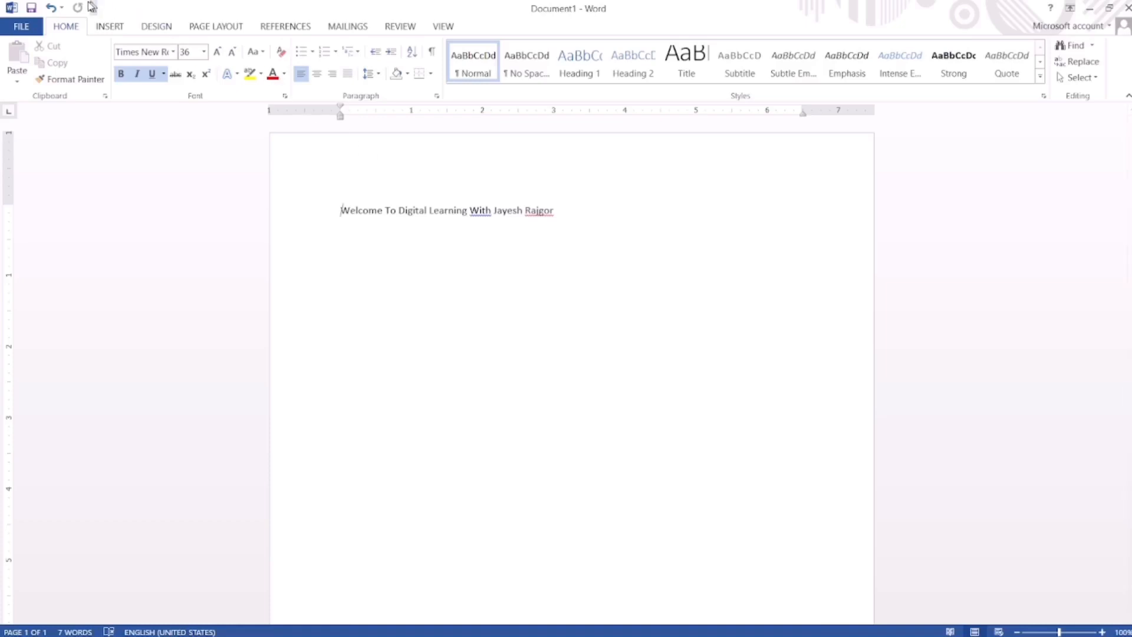
pyautogui.click(53, 8)
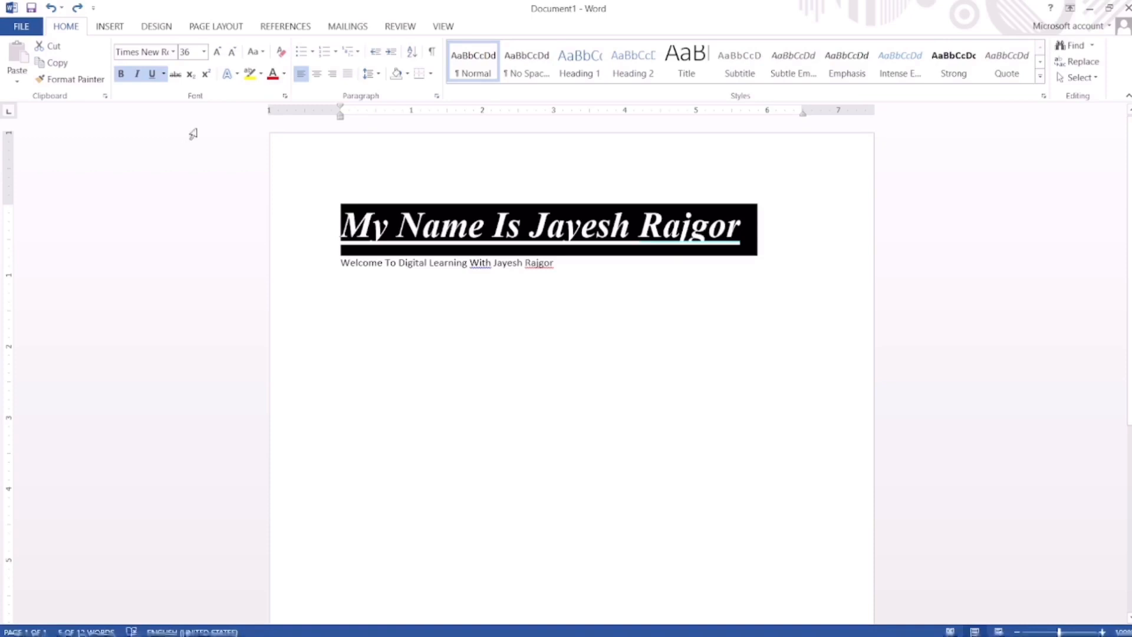
# - Change the first line's font color to the standard dark red
pyautogui.click(284, 76)
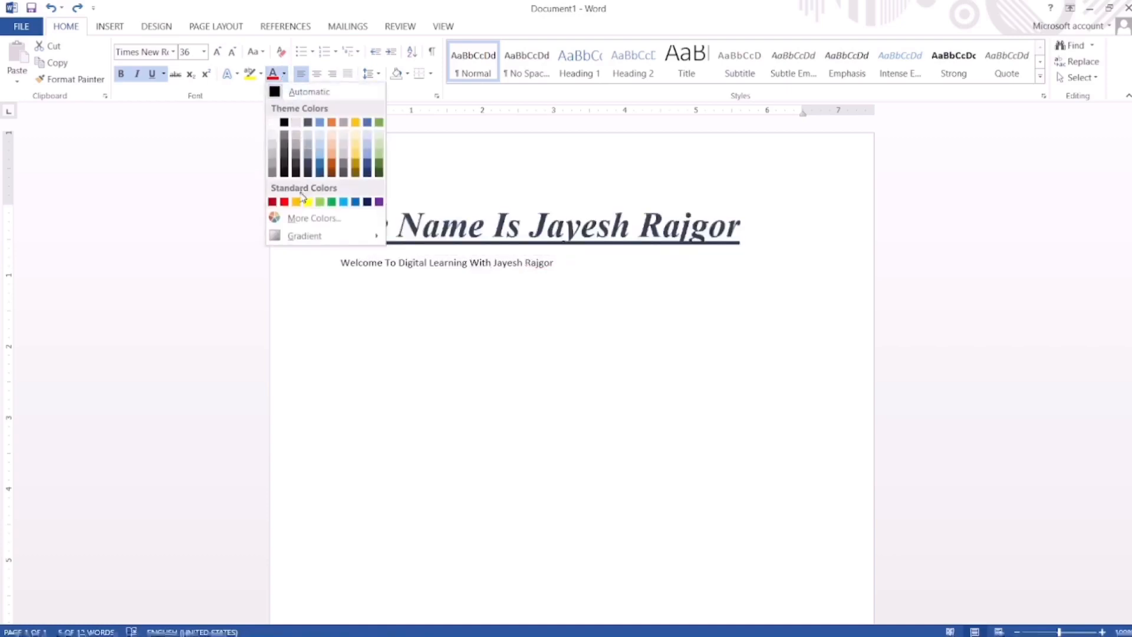
pyautogui.click(272, 203)
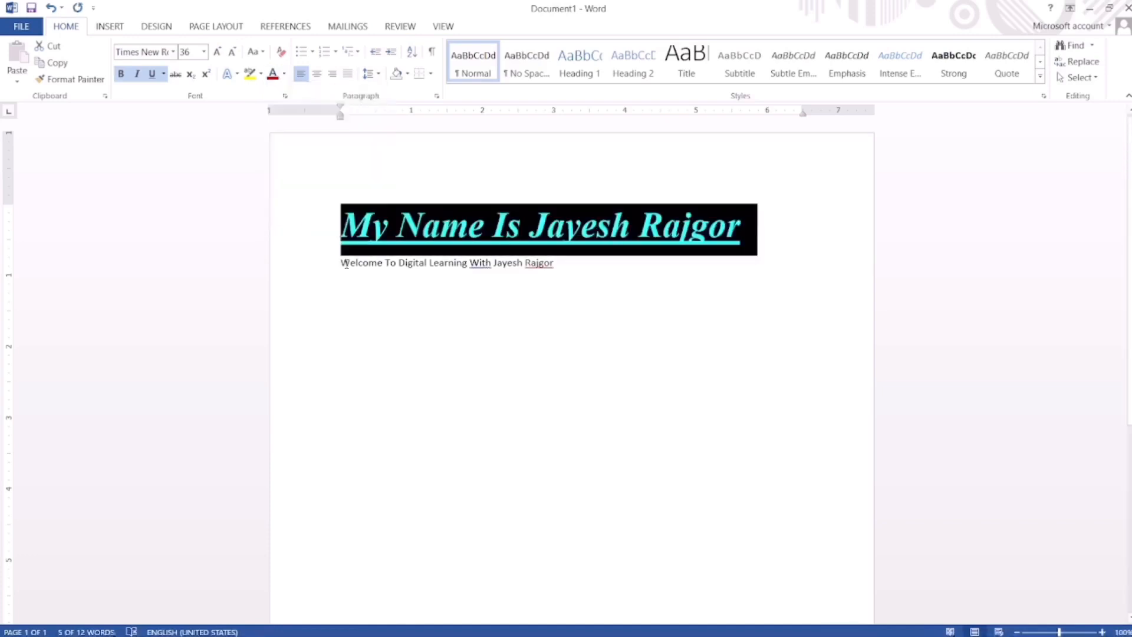